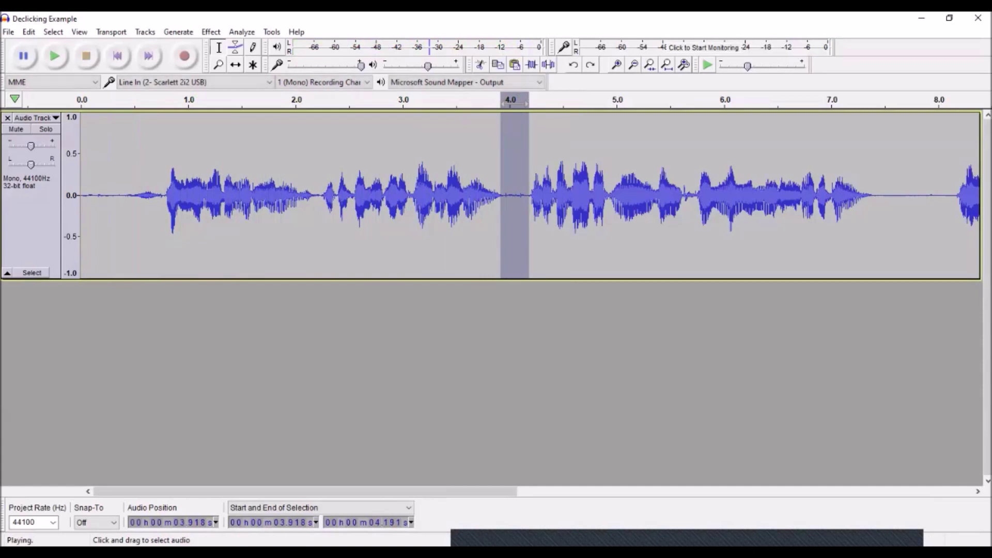
Step: Play the recording from about 3.7 s, and audition the section from about 6.30 s to 6.71 s for clicks
{"action": "key", "text": "space"}
{"action": "left_click", "coordinate": [480, 197]}
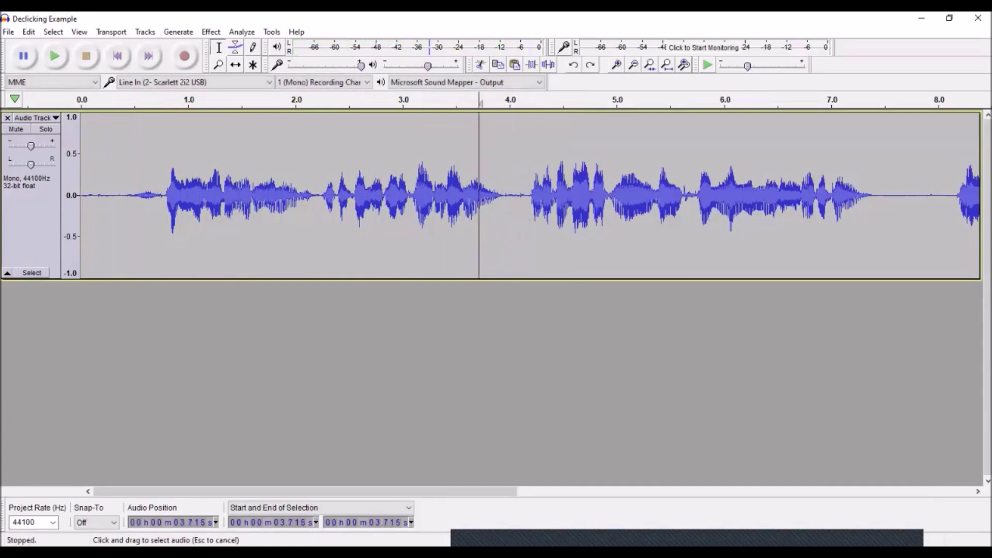
{"action": "key", "text": "space"}
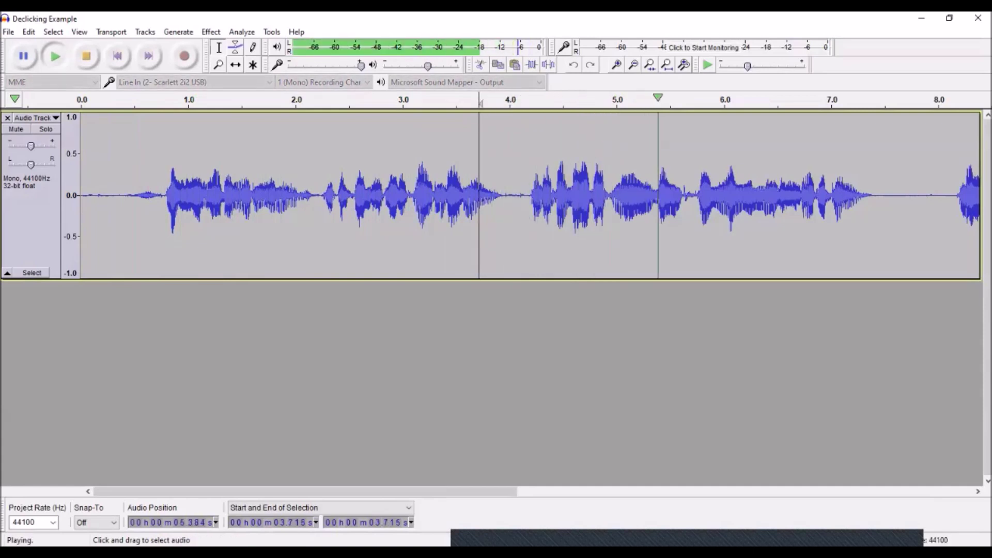
{"action": "left_click_drag", "start_coordinate": [727, 196], "coordinate": [801, 196]}
{"action": "key", "text": "space"}
{"action": "key", "text": "space"}
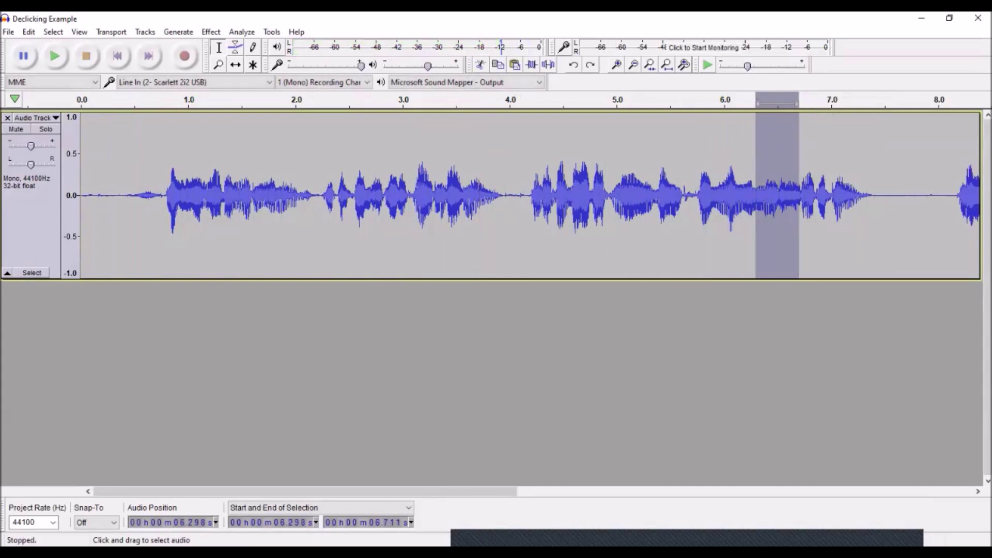
Step: Listen from about 6.1 s onward, and audition the section from about 9.20 s to 9.49 s
{"action": "left_click", "coordinate": [736, 197]}
{"action": "key", "text": "space"}
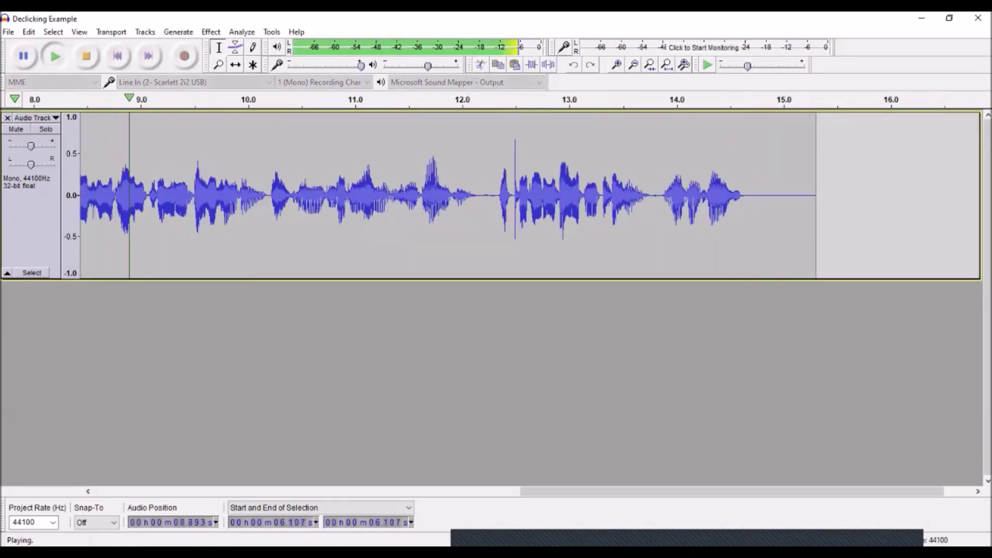
{"action": "left_click", "coordinate": [155, 197]}
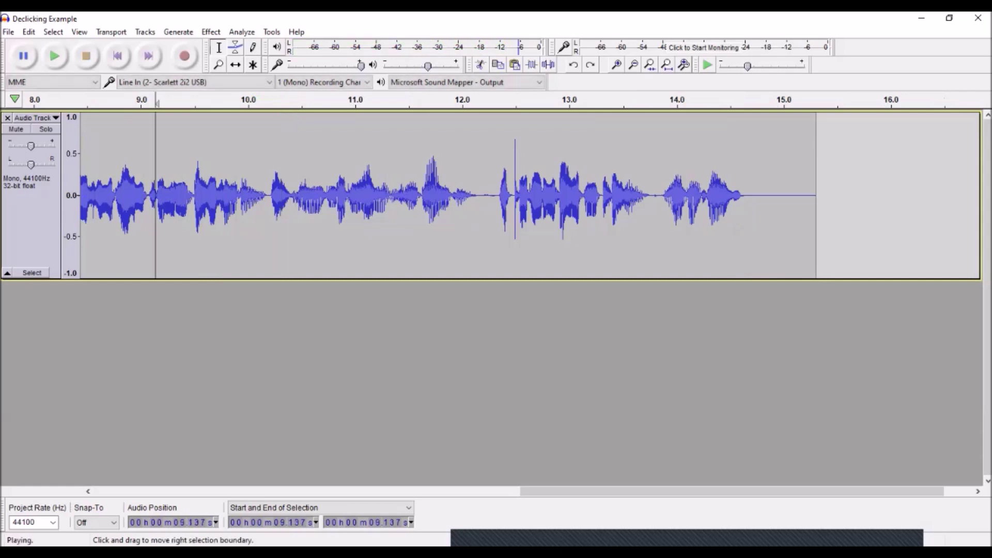
{"action": "left_click_drag", "start_coordinate": [162, 197], "coordinate": [192, 196]}
{"action": "key", "text": "space"}
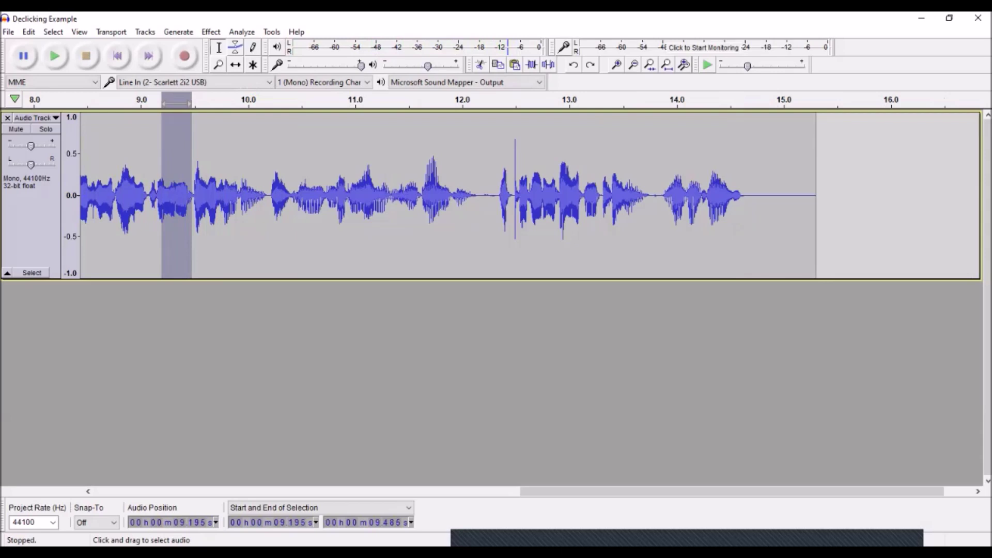
Step: Play the track from about 8.96 s, and audition the pause between about 13.67 s and 13.91 s
{"action": "left_click", "coordinate": [137, 101]}
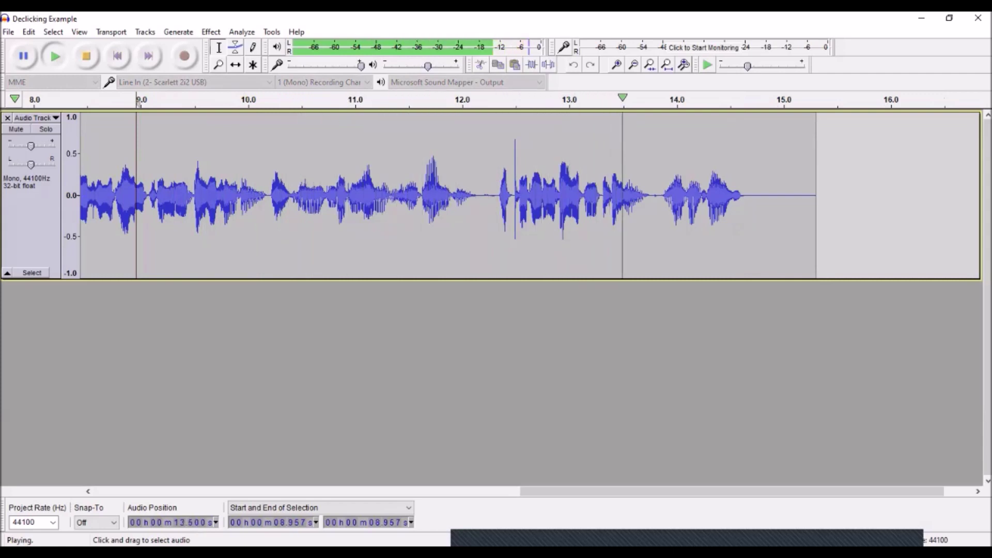
{"action": "key", "text": "space"}
{"action": "left_click_drag", "start_coordinate": [642, 196], "coordinate": [666, 196]}
{"action": "key", "text": "space"}
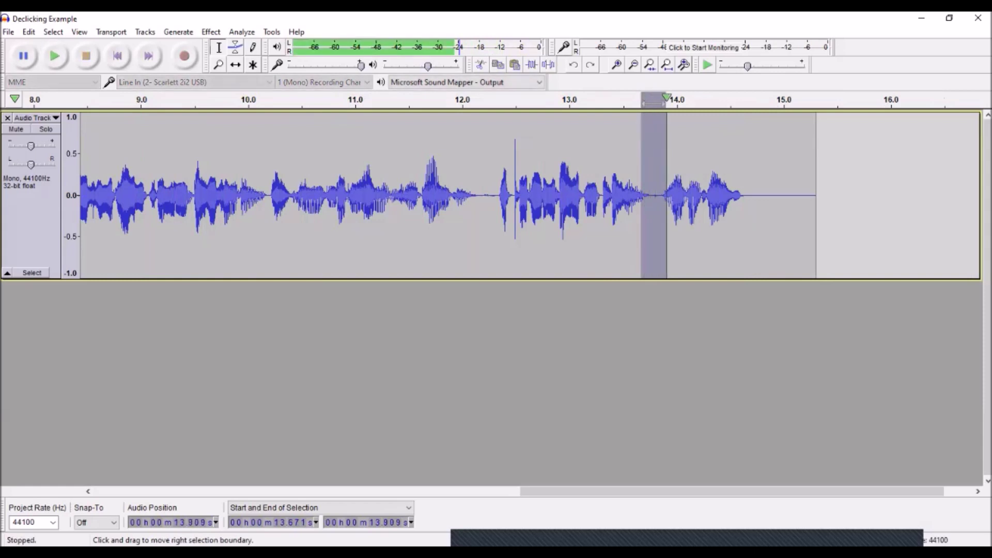
Step: Select the quiet opening of the track from about 0.07 s to 0.78 s and play it
{"action": "left_click_drag", "start_coordinate": [733, 491], "coordinate": [305, 491]}
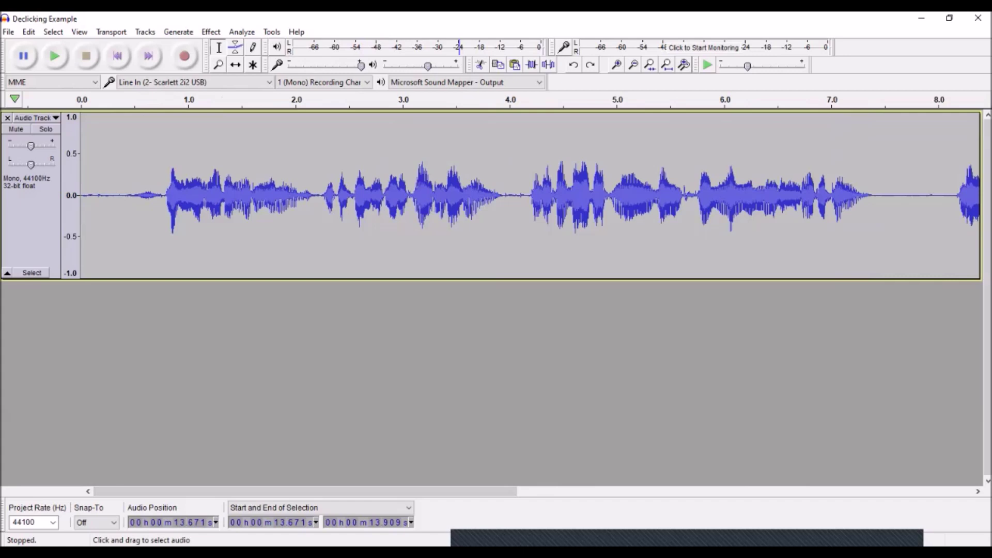
{"action": "left_click", "coordinate": [90, 196]}
{"action": "key", "text": "space"}
{"action": "key", "text": "space"}
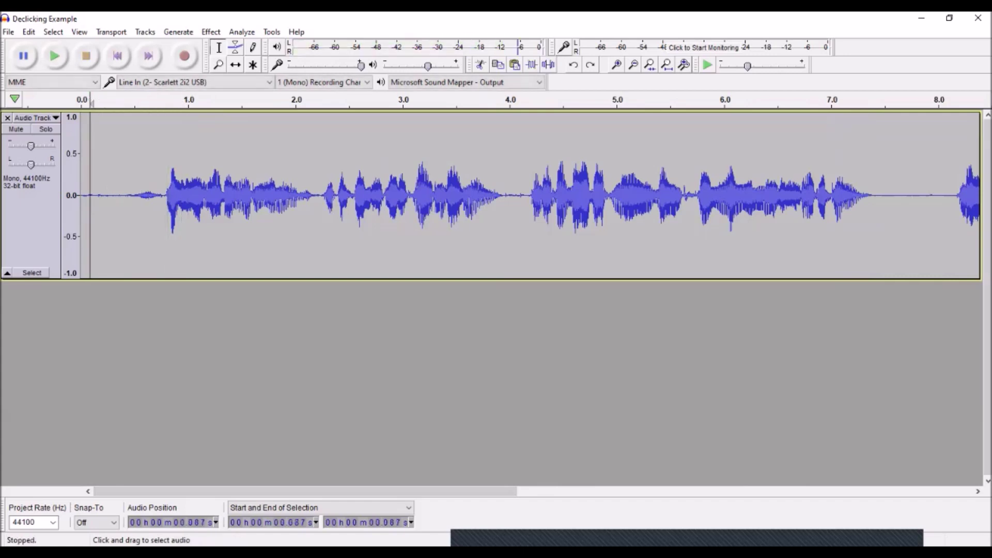
{"action": "left_click_drag", "start_coordinate": [89, 197], "coordinate": [162, 196]}
{"action": "key", "text": "space"}
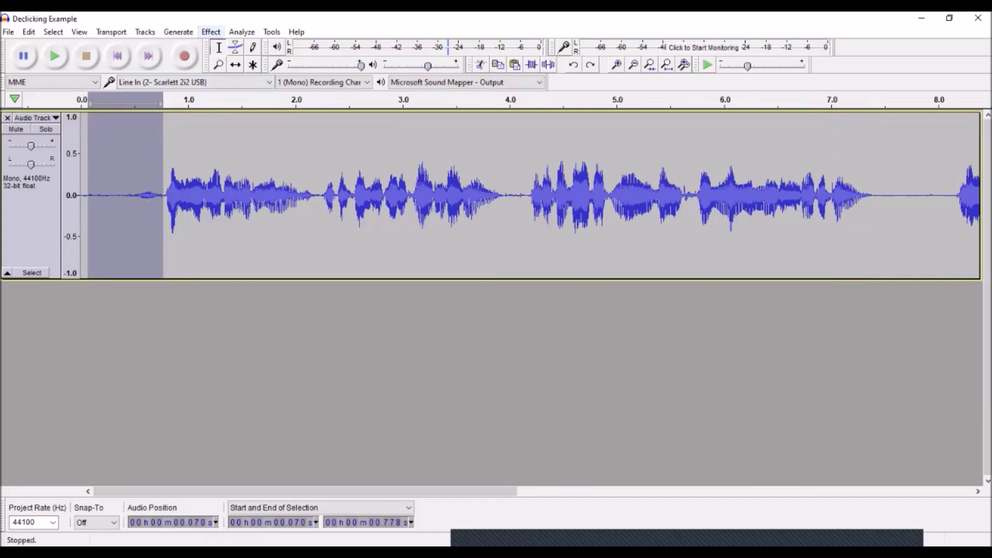
Step: Apply the De-Clicker effect with its current settings to the selected opening and play the result
{"action": "left_click", "coordinate": [211, 32]}
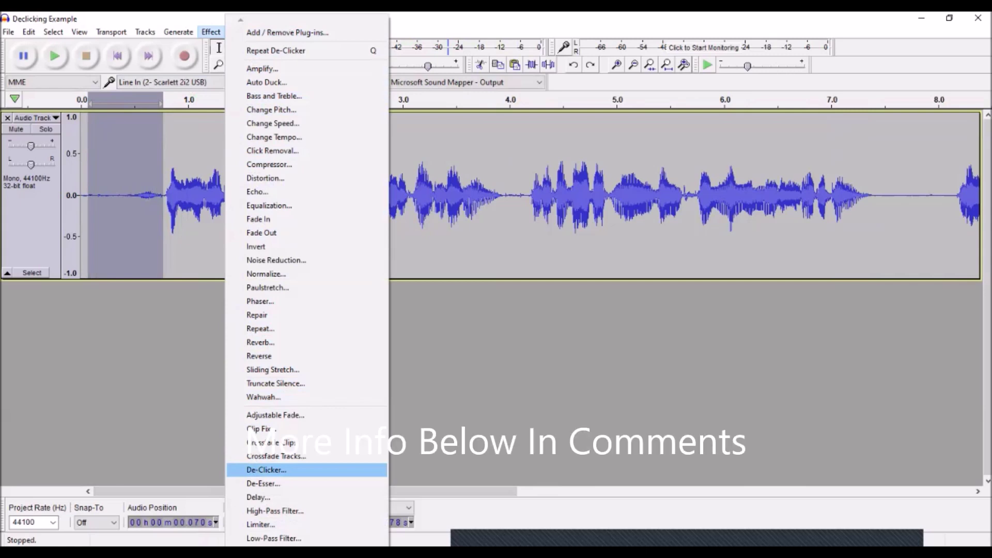
{"action": "left_click", "coordinate": [267, 470]}
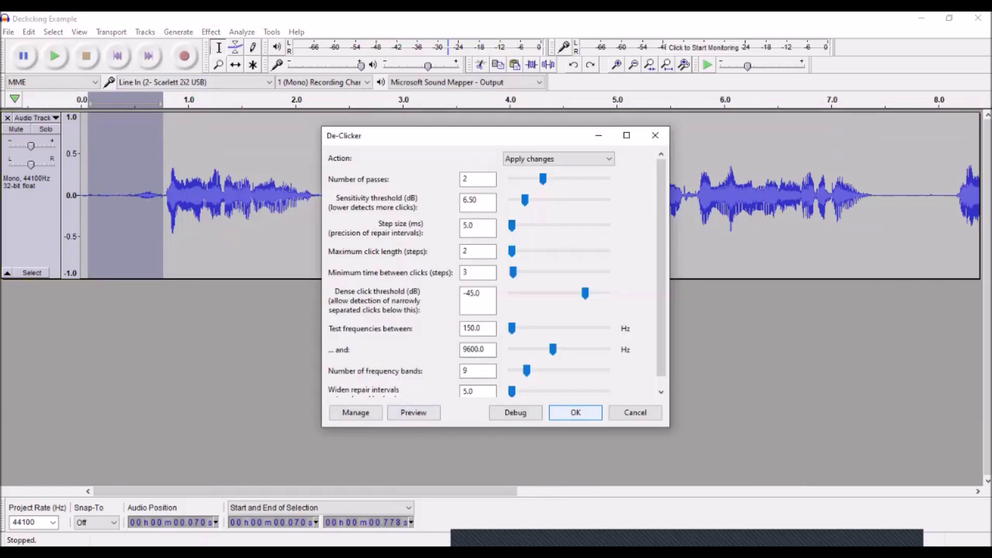
{"action": "left_click", "coordinate": [576, 412]}
{"action": "key", "text": "space"}
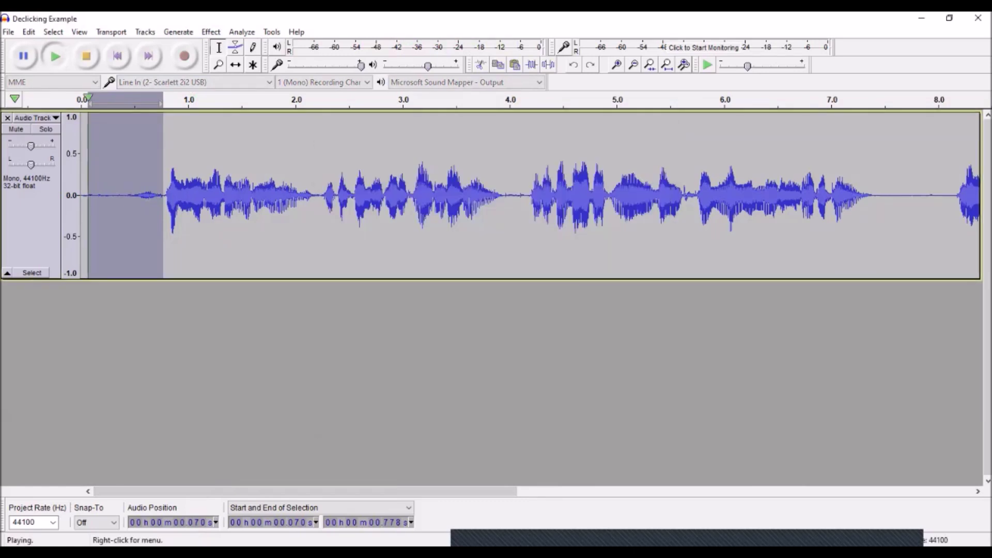
{"action": "key", "text": "space"}
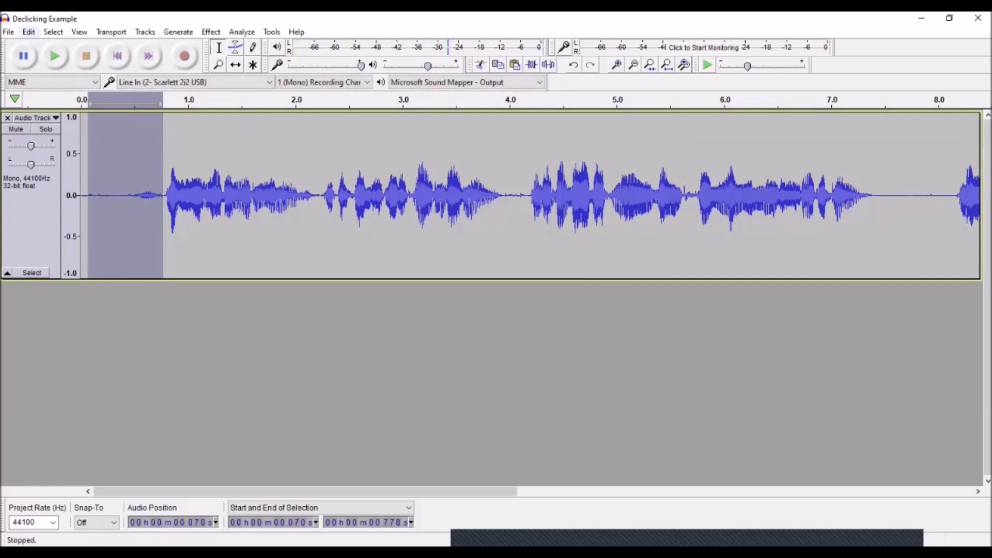
Step: Undo the last two De-Clicker edits, playing the selected opening in between for comparison
{"action": "left_click", "coordinate": [28, 32]}
{"action": "left_click", "coordinate": [67, 46]}
{"action": "key", "text": "space"}
{"action": "left_click", "coordinate": [28, 31]}
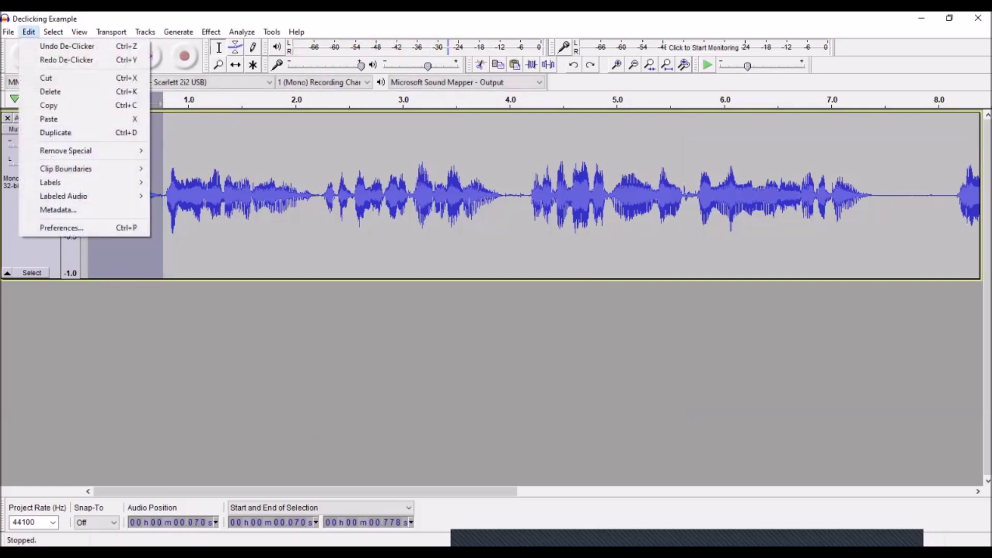
{"action": "left_click", "coordinate": [68, 46]}
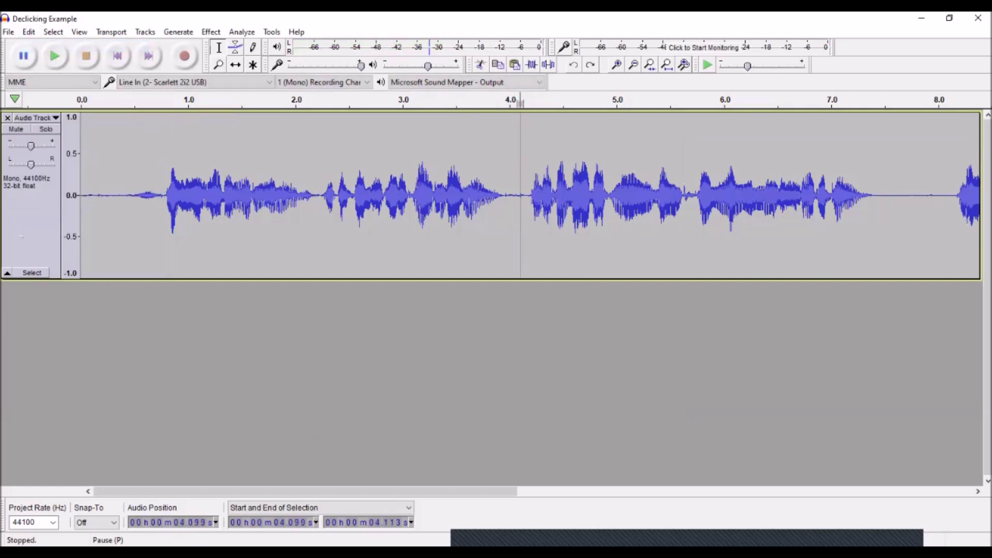
Step: Audition the opening between about 0.12 s and 0.79 s, and listen to the speech from about 1.13 s
{"action": "left_click", "coordinate": [97, 207]}
{"action": "key", "text": "space"}
{"action": "key", "text": "space"}
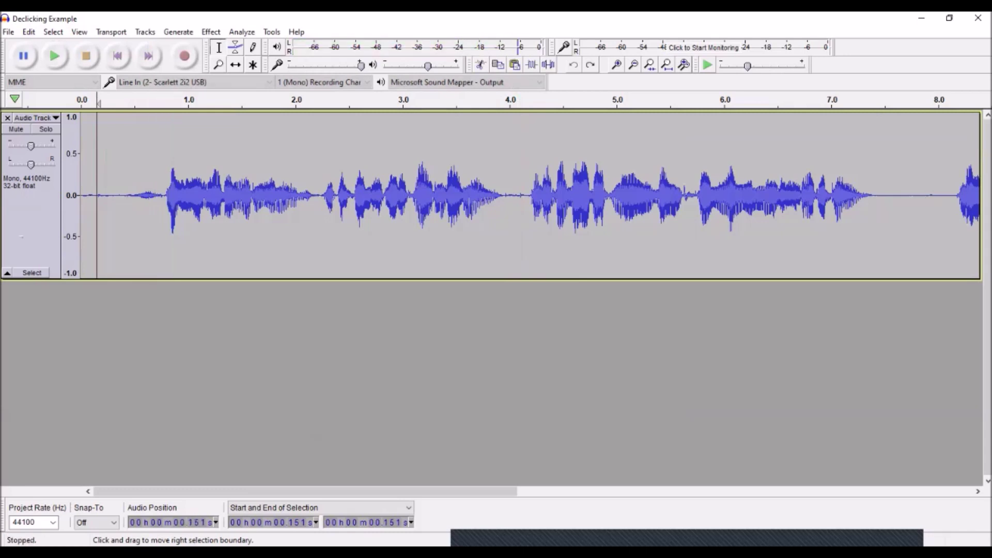
{"action": "left_click_drag", "start_coordinate": [94, 207], "coordinate": [165, 207]}
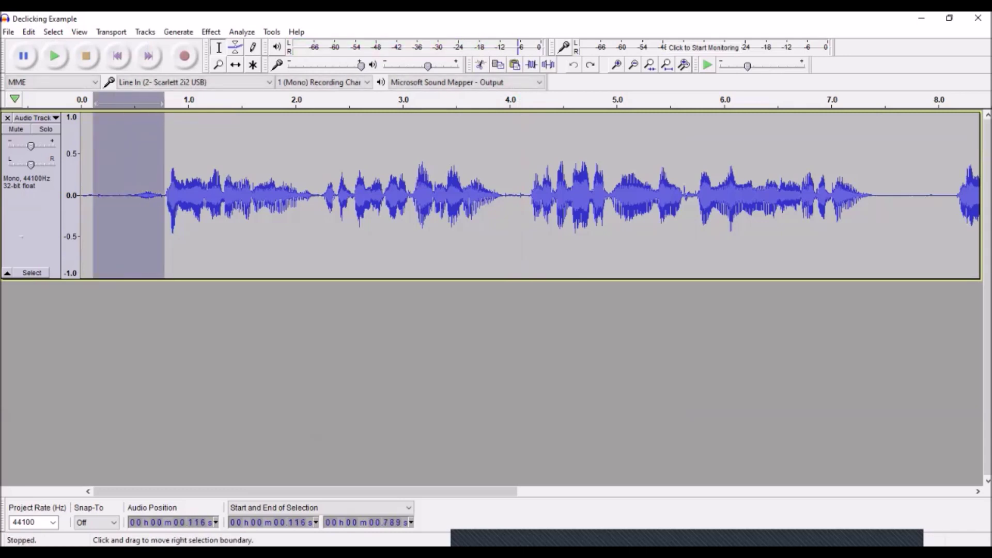
{"action": "key", "text": "space"}
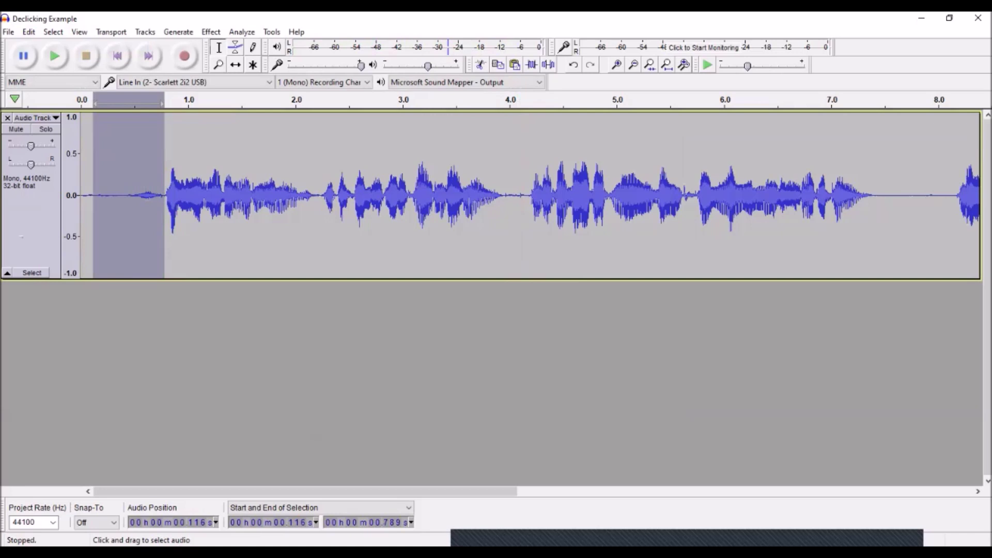
{"action": "left_click", "coordinate": [202, 207]}
{"action": "key", "text": "space"}
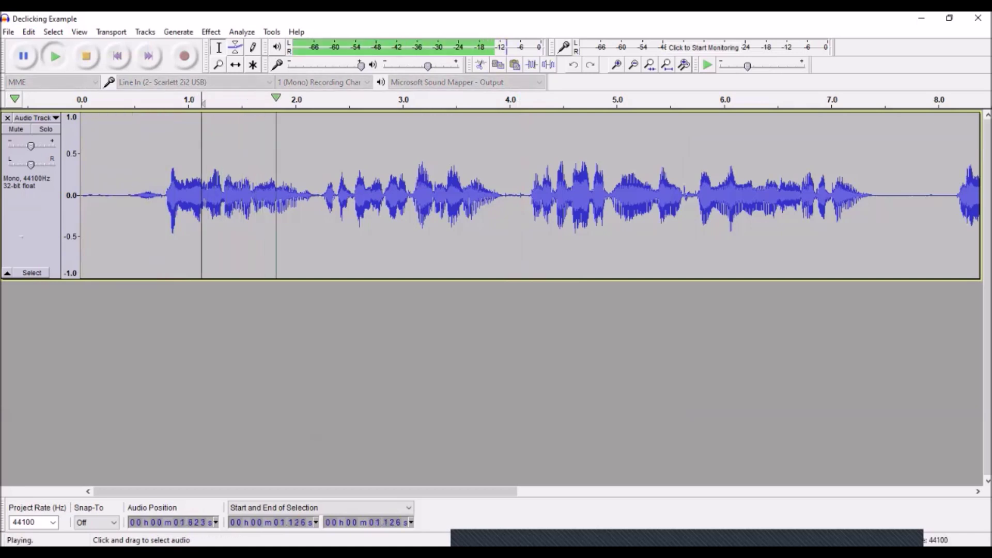
{"action": "key", "text": "space"}
Step: Select the pause between about 3.94 s and 4.20 s and play it repeatedly to check for clicks
{"action": "left_click_drag", "start_coordinate": [503, 206], "coordinate": [530, 207]}
{"action": "key", "text": "space"}
{"action": "key", "text": "space"}
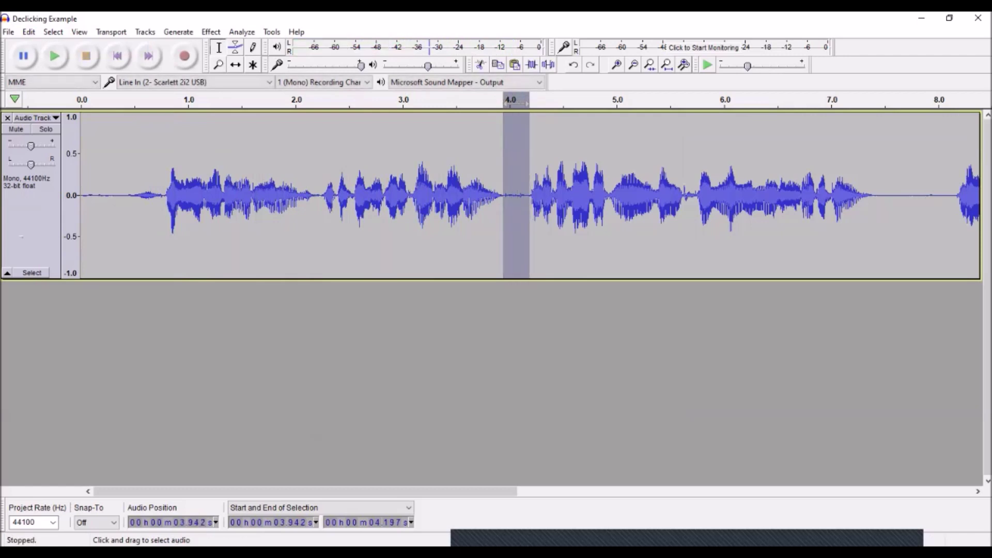
{"action": "key", "text": "space"}
{"action": "key", "text": "space"}
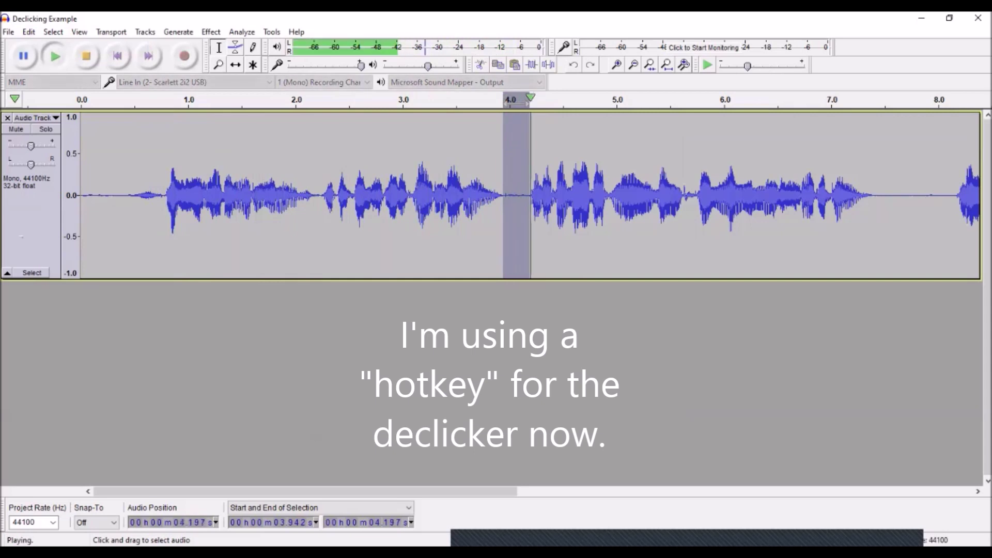
Step: Audition several short, overlapping selections between about 2.98 s and 3.95 s to check for clicks
{"action": "left_click_drag", "start_coordinate": [472, 196], "coordinate": [504, 197]}
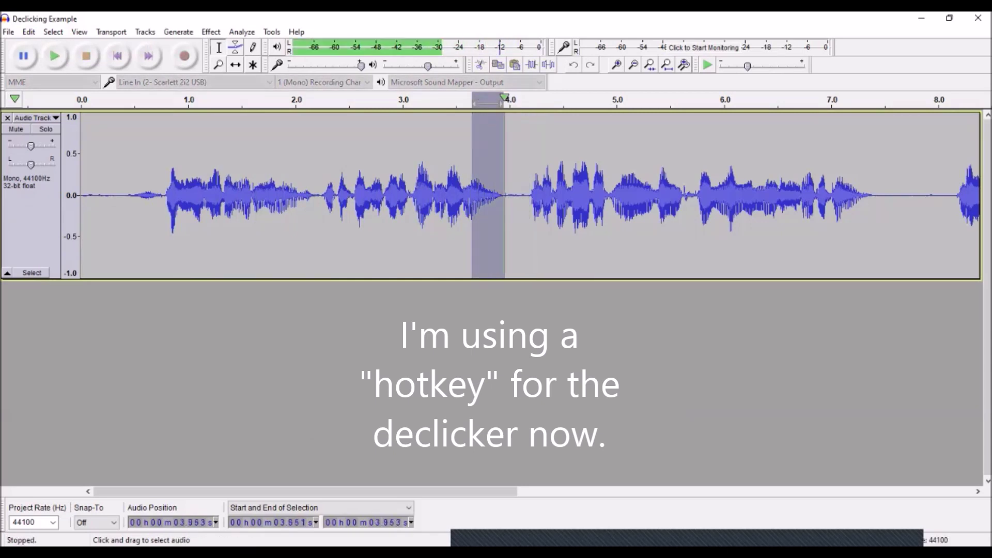
{"action": "left_click_drag", "start_coordinate": [441, 196], "coordinate": [479, 196]}
{"action": "key", "text": "space"}
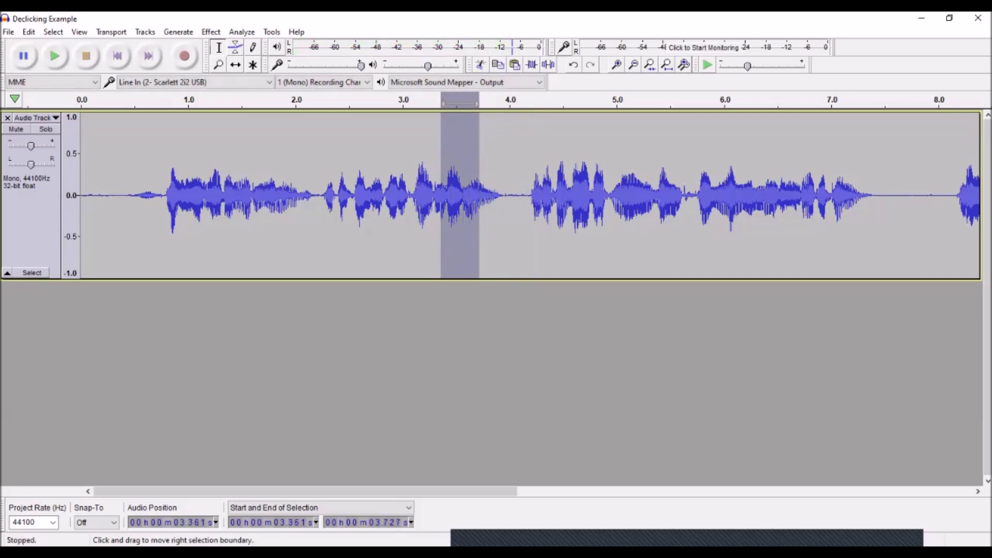
{"action": "left_click_drag", "start_coordinate": [459, 196], "coordinate": [479, 196]}
{"action": "key", "text": "space"}
{"action": "left_click_drag", "start_coordinate": [401, 196], "coordinate": [416, 197]}
{"action": "key", "text": "space"}
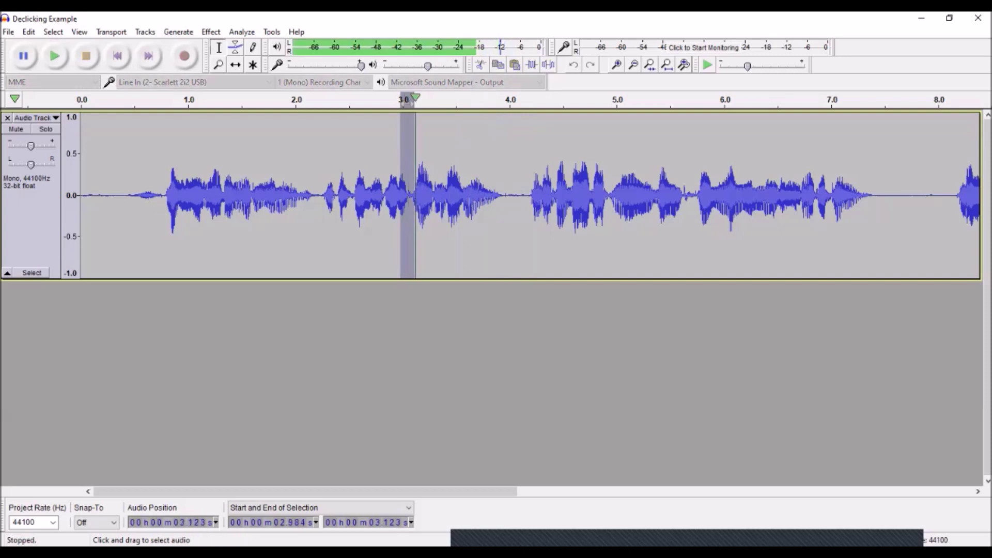
Step: Play the track from about 2.95 s, and audition the pause between about 7.57 s and 8.15 s
{"action": "left_click", "coordinate": [397, 196]}
{"action": "key", "text": "space"}
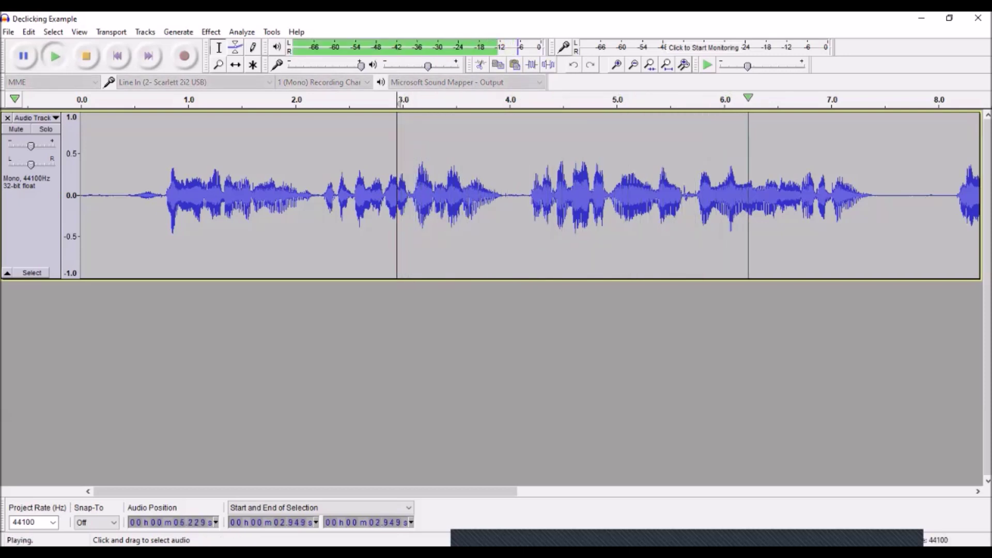
{"action": "key", "text": "space"}
{"action": "left_click_drag", "start_coordinate": [487, 196], "coordinate": [549, 196]}
{"action": "key", "text": "space"}
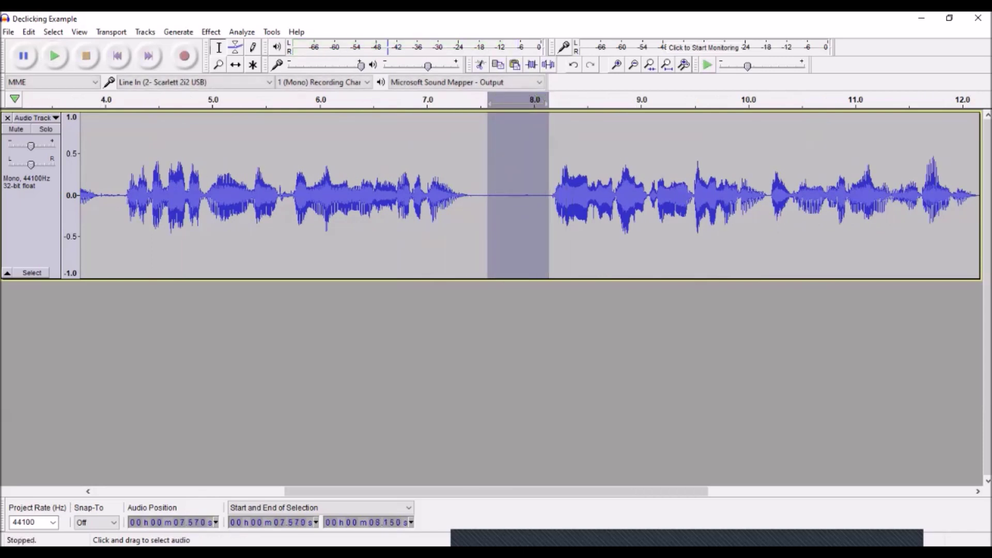
{"action": "key", "text": "space"}
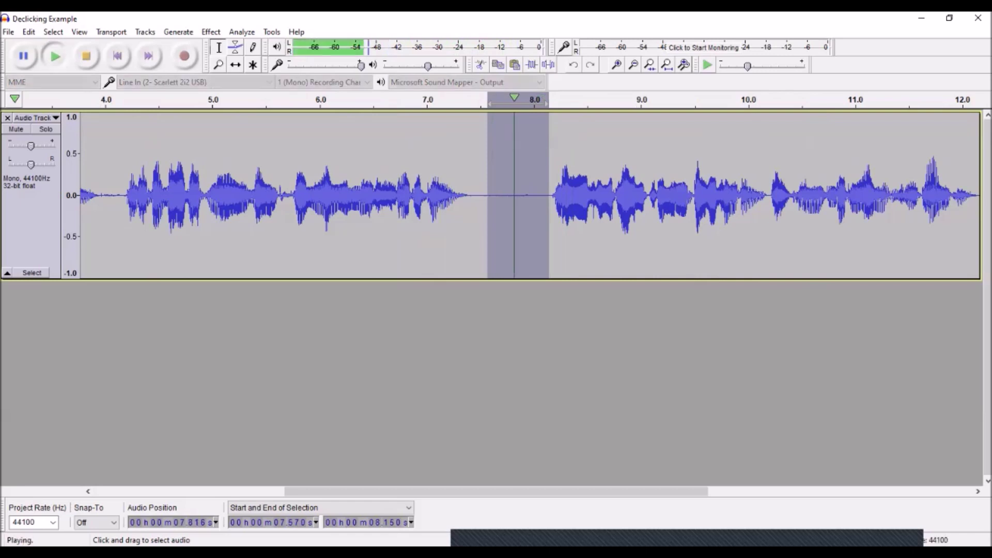
Step: Listen from about 8.95 s, and audition the section from about 9.20 s to 9.54 s
{"action": "scroll", "coordinate": [362, 196], "scroll_direction": "right", "scroll_amount": 3}
{"action": "scroll", "coordinate": [496, 197], "scroll_direction": "right", "scroll_amount": 3}
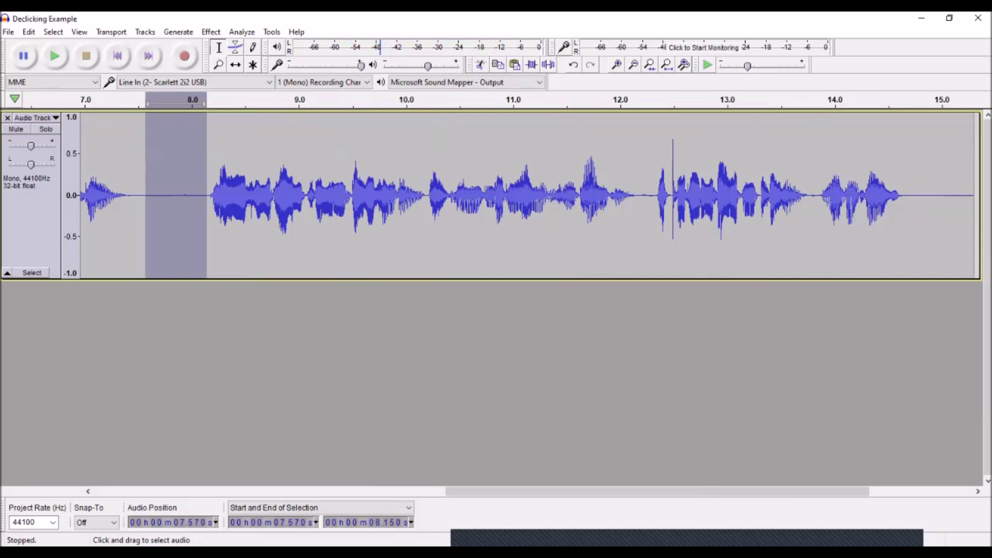
{"action": "left_click_drag", "start_coordinate": [307, 197], "coordinate": [351, 196]}
{"action": "left_click", "coordinate": [293, 197]}
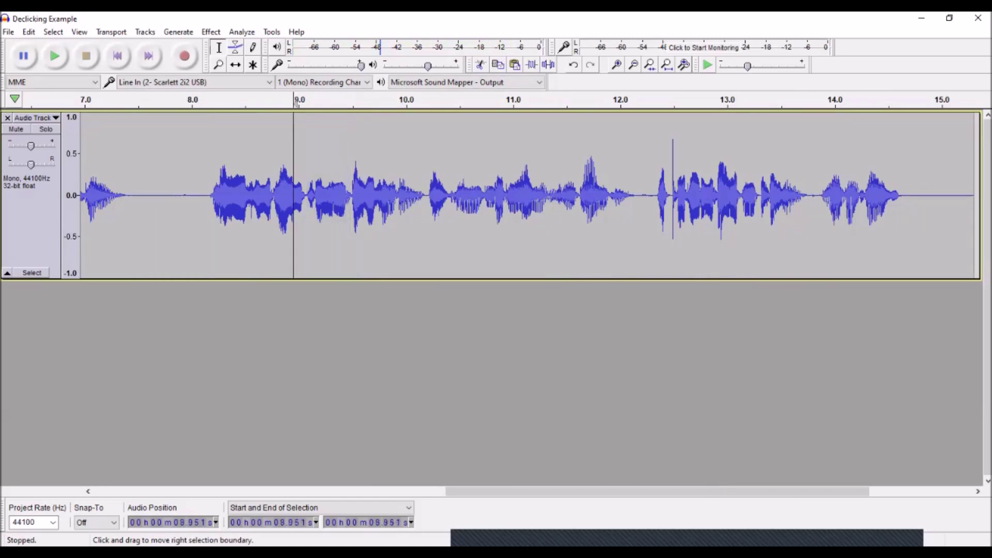
{"action": "key", "text": "space"}
{"action": "left_click_drag", "start_coordinate": [319, 197], "coordinate": [356, 196]}
{"action": "key", "text": "space"}
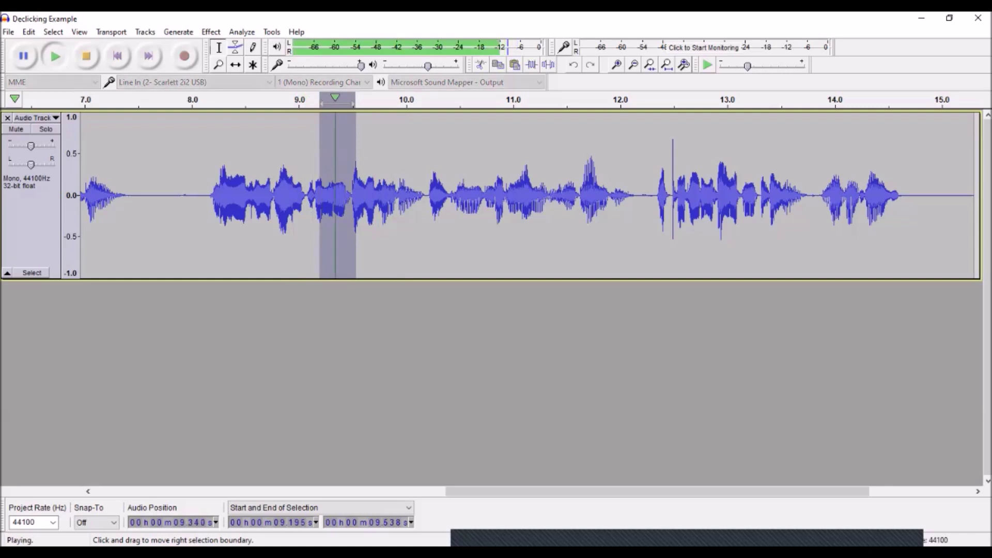
Step: Narrow the selection to about 9.26 s to 9.48 s and play it
{"action": "left_click_drag", "start_coordinate": [327, 196], "coordinate": [349, 196]}
{"action": "key", "text": "space"}
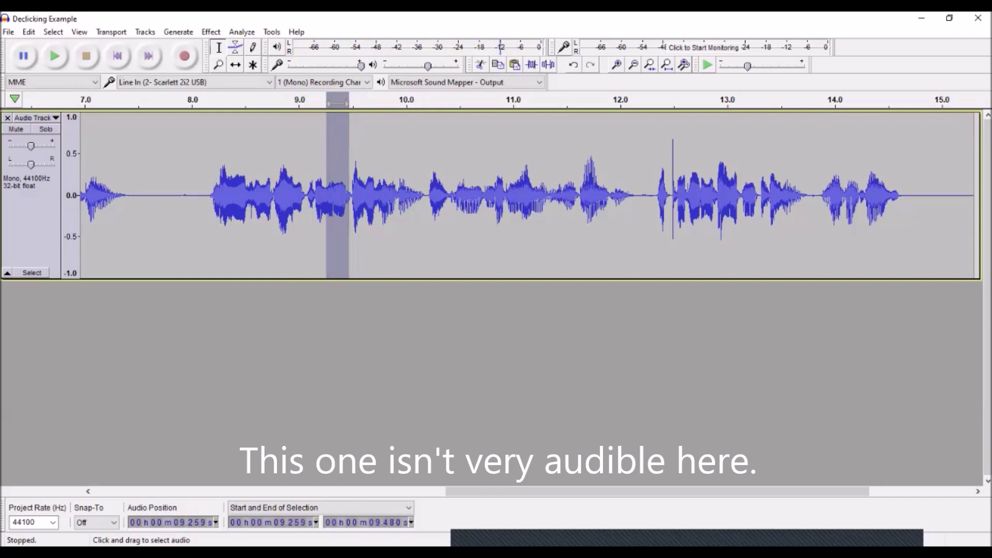
{"action": "key", "text": "space"}
Step: Listen again from just before the 9.26 s section, and undo the last edit
{"action": "left_click", "coordinate": [315, 197]}
{"action": "key", "text": "space"}
{"action": "key", "text": "space"}
{"action": "key", "text": "alt+e"}
{"action": "key", "text": "Return"}
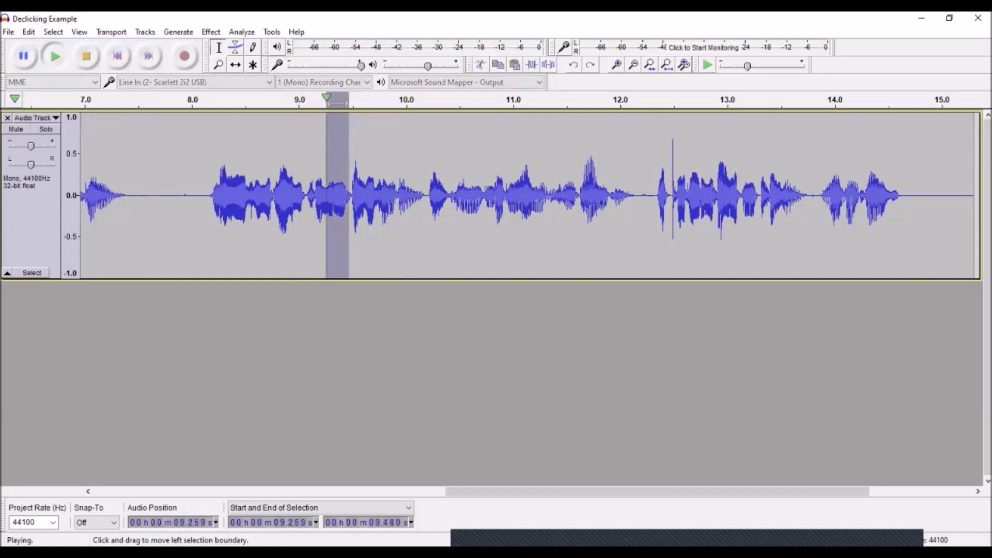
Step: Audition the section from about 8.08 s to 12.20 s, and open the RX 6 De-click effect to view its settings
{"action": "left_click_drag", "start_coordinate": [200, 207], "coordinate": [642, 207]}
{"action": "key", "text": "space"}
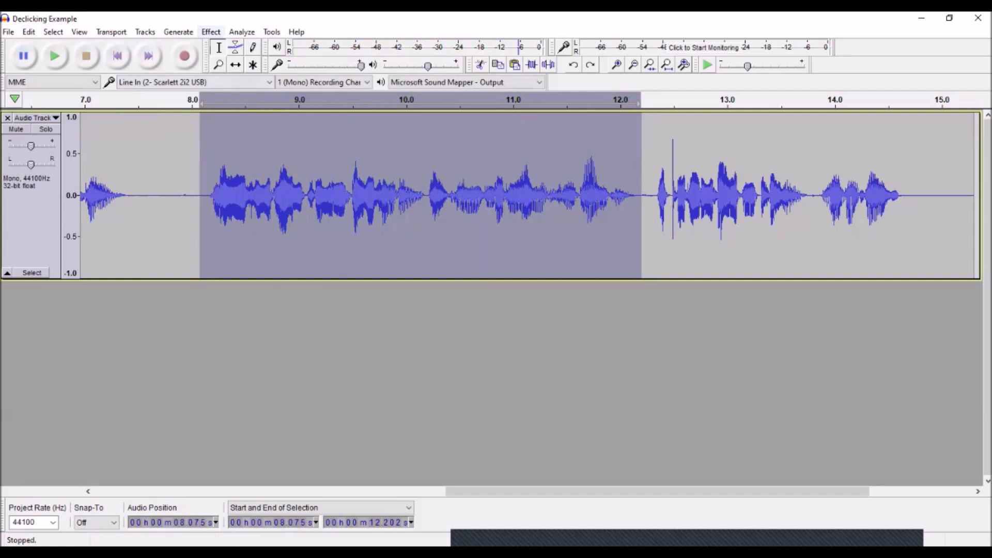
{"action": "key", "text": "alt+c"}
{"action": "scroll", "coordinate": [310, 284], "scroll_direction": "down", "scroll_amount": 1}
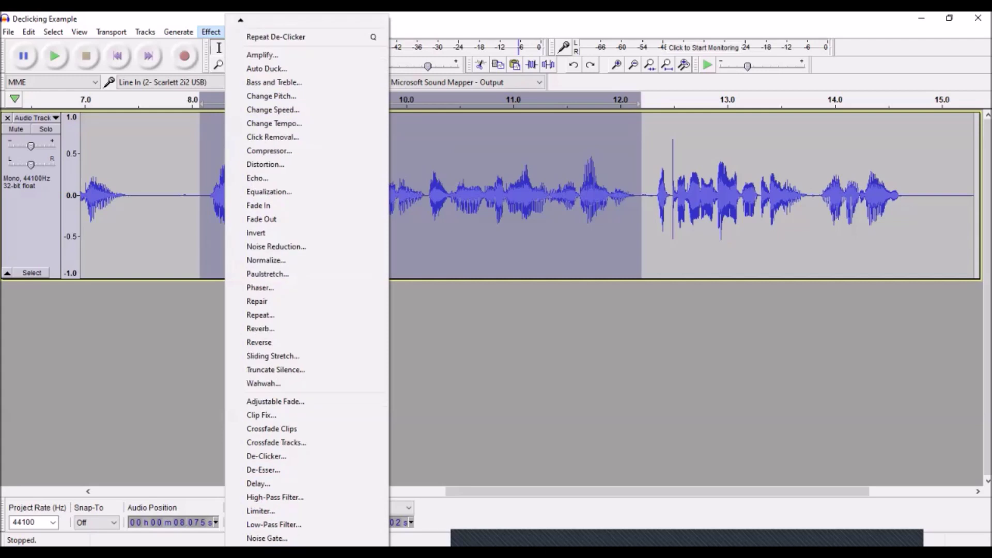
{"action": "scroll", "coordinate": [307, 284], "scroll_direction": "down", "scroll_amount": 4}
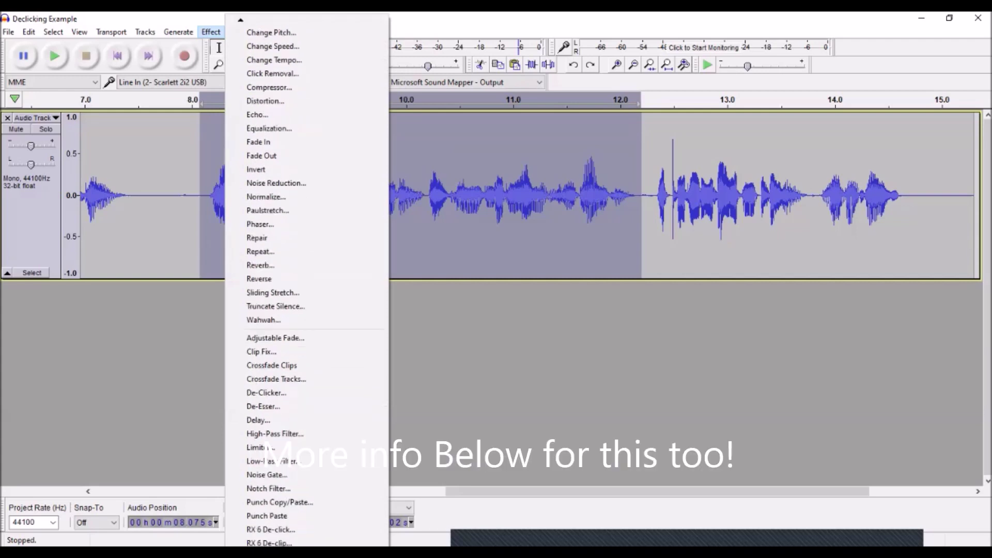
{"action": "scroll", "coordinate": [307, 284], "scroll_direction": "down", "scroll_amount": 4}
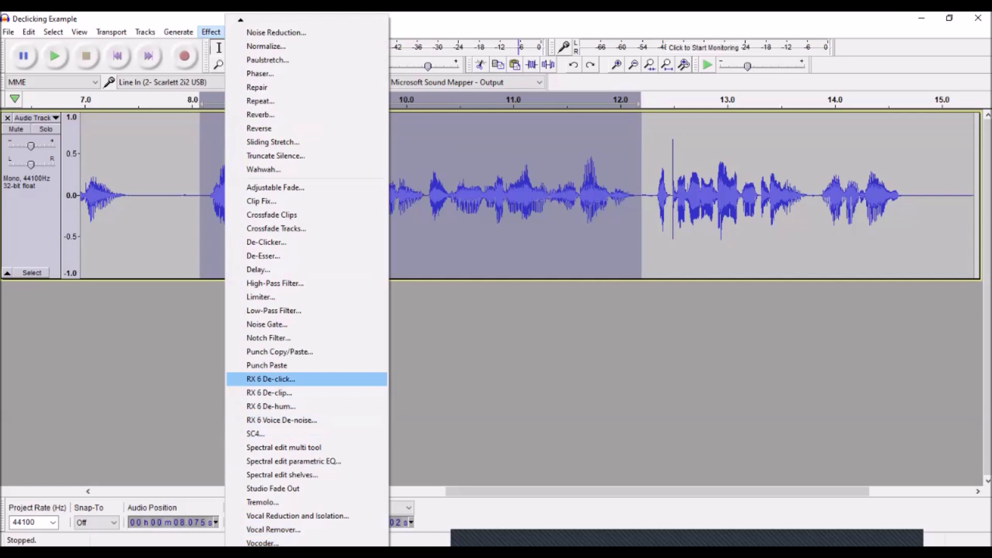
{"action": "key", "text": "Return"}
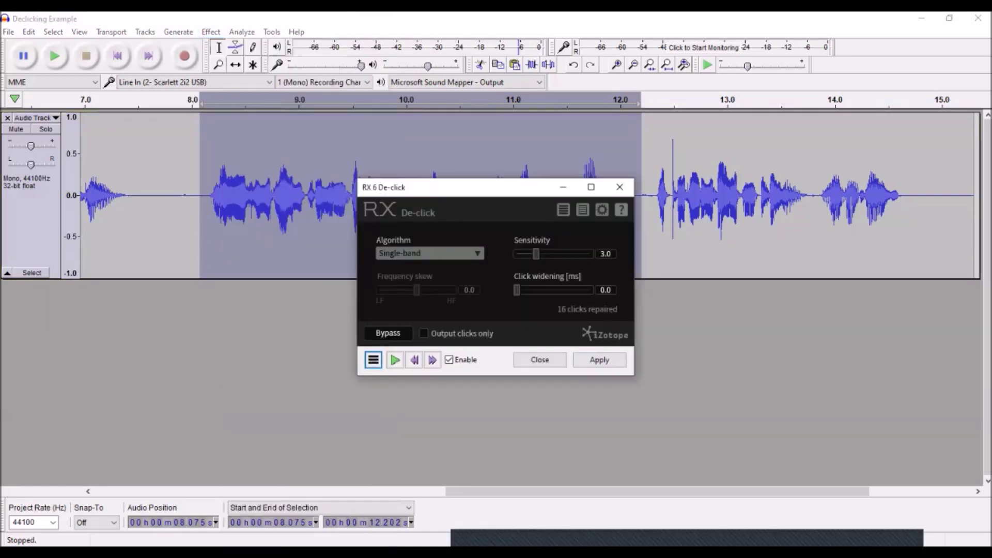
{"action": "left_click", "coordinate": [623, 186]}
{"action": "key", "text": "space"}
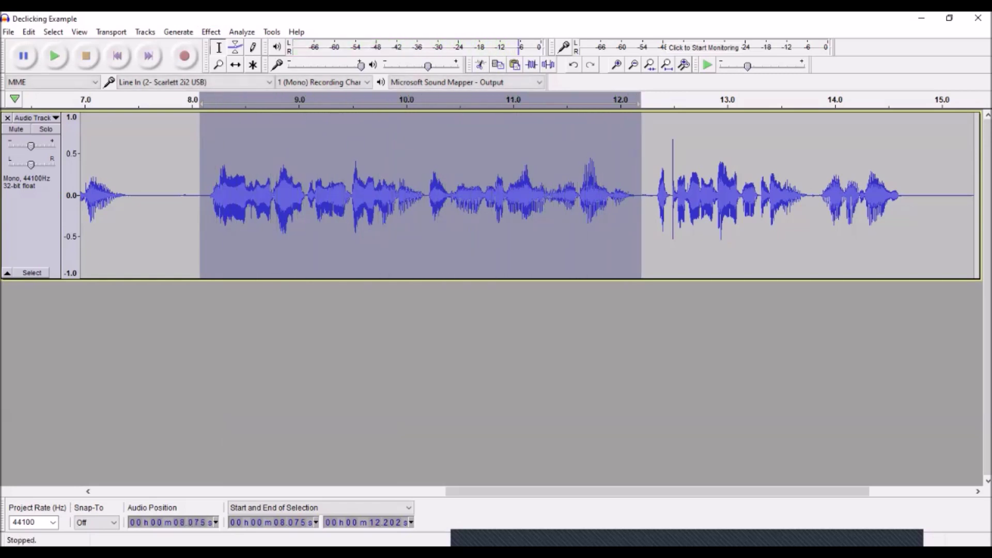
Step: Undo the last two RX 6 De-click edits
{"action": "left_click", "coordinate": [28, 32]}
{"action": "left_click", "coordinate": [62, 47]}
{"action": "left_click", "coordinate": [29, 32]}
{"action": "left_click", "coordinate": [62, 46]}
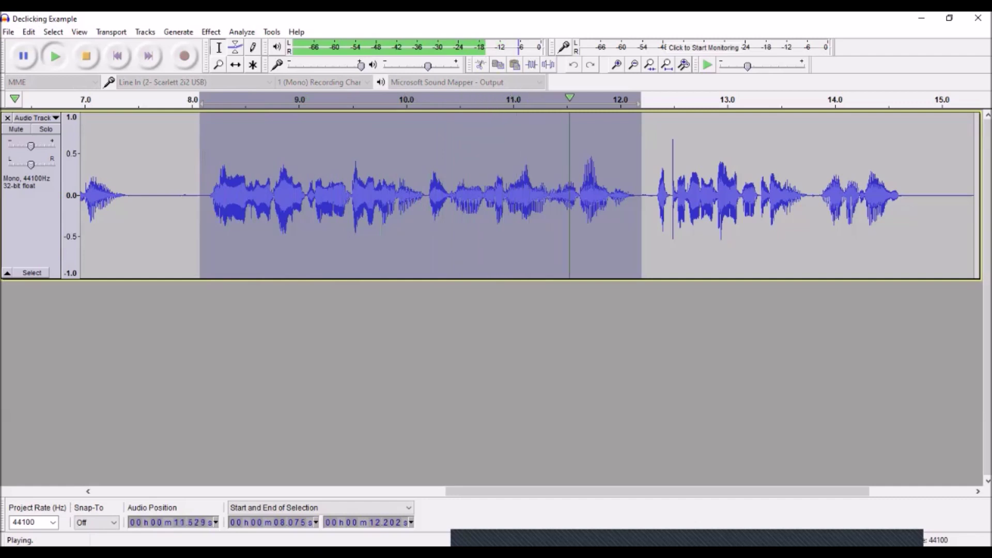
Step: Redo one RX 6 De-click edit, and undo it again
{"action": "key", "text": "alt+e"}
{"action": "key", "text": "Escape"}
{"action": "key", "text": "alt+e"}
{"action": "key", "text": "Down"}
{"action": "key", "text": "Down"}
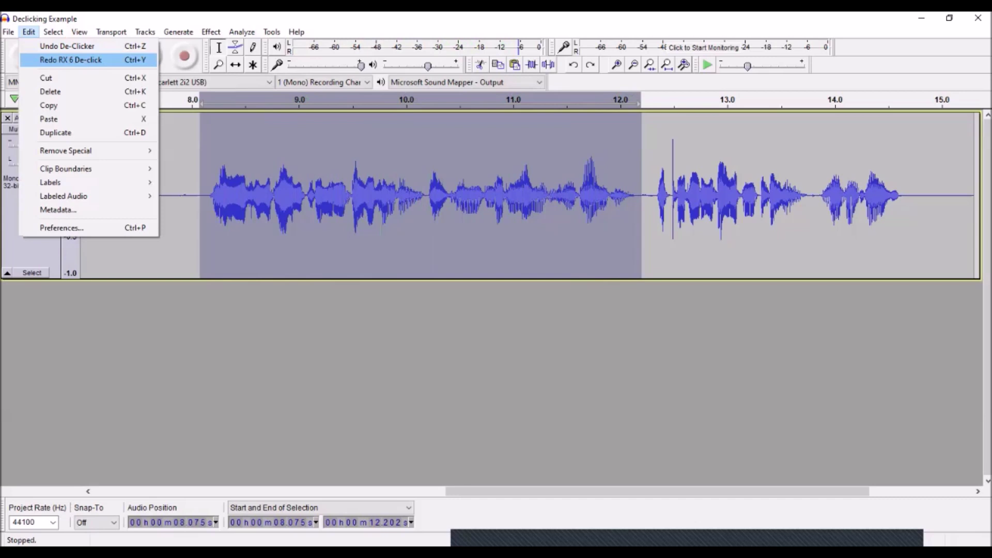
{"action": "key", "text": "Return"}
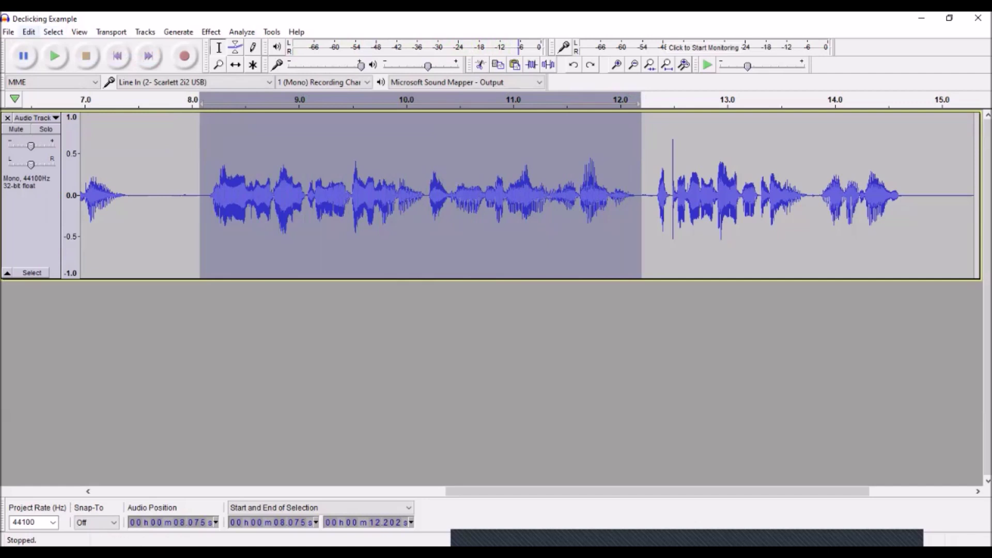
{"action": "key", "text": "alt+e"}
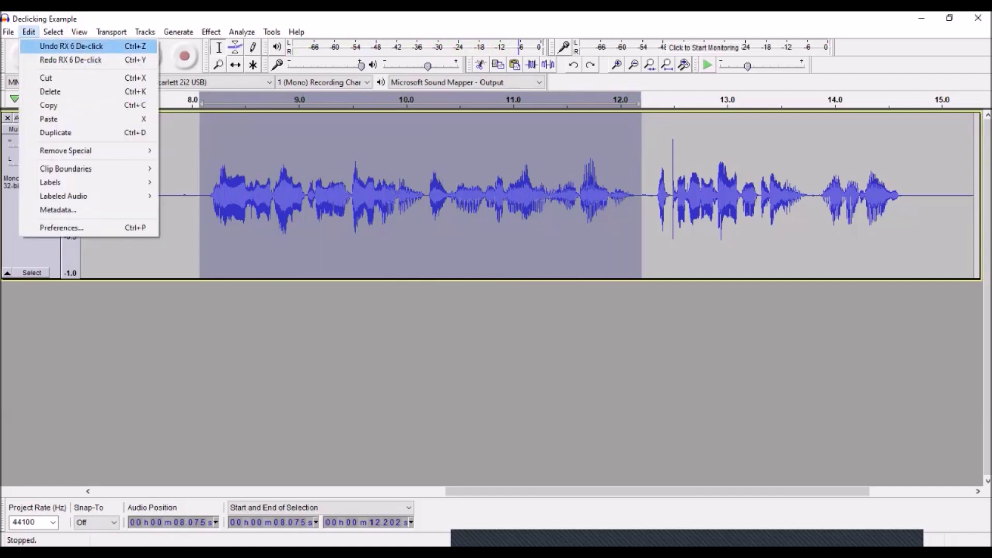
{"action": "key", "text": "Return"}
Step: Play from about 8.08 s, and select and audition the section from about 9.23 s to 9.50 s
{"action": "key", "text": "space"}
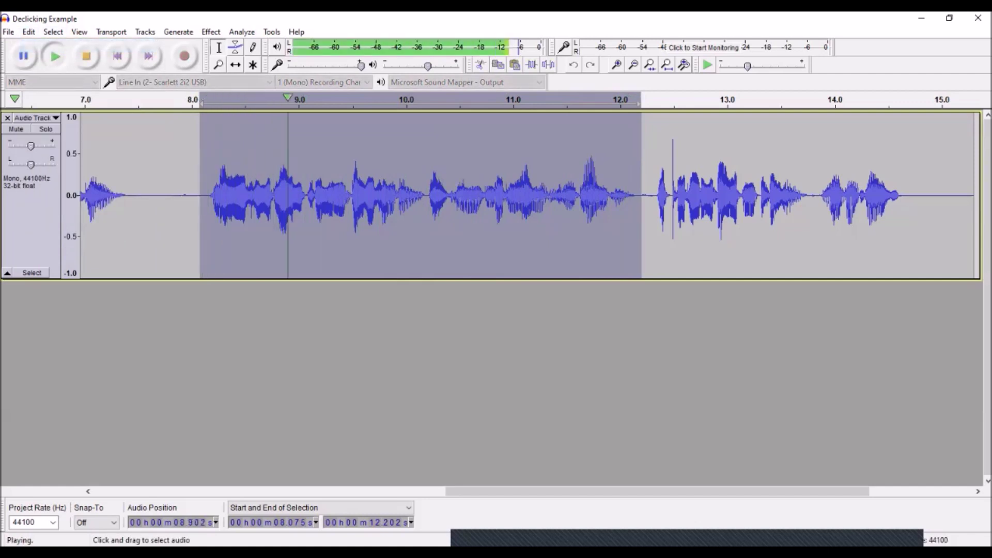
{"action": "key", "text": "space"}
{"action": "left_click_drag", "start_coordinate": [323, 197], "coordinate": [349, 196]}
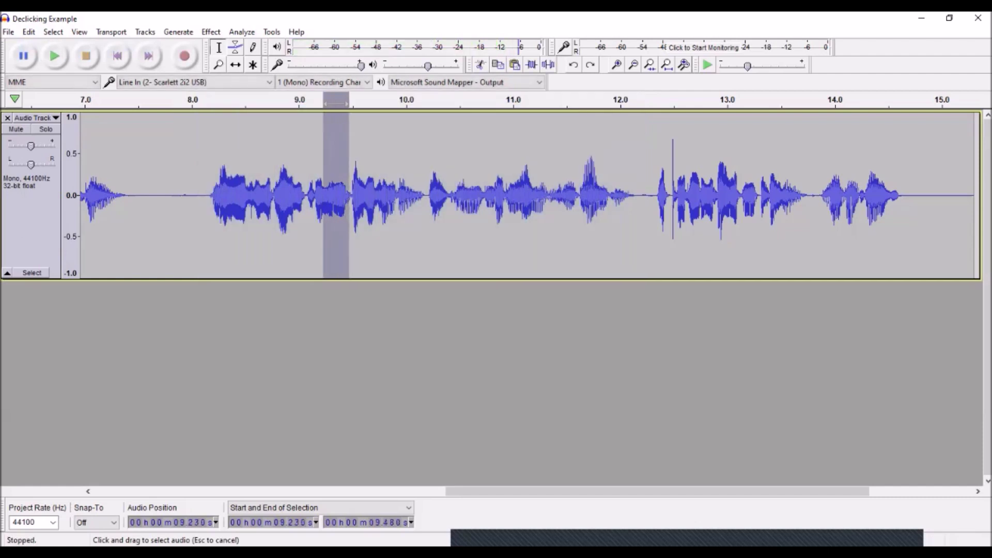
{"action": "key", "text": "space"}
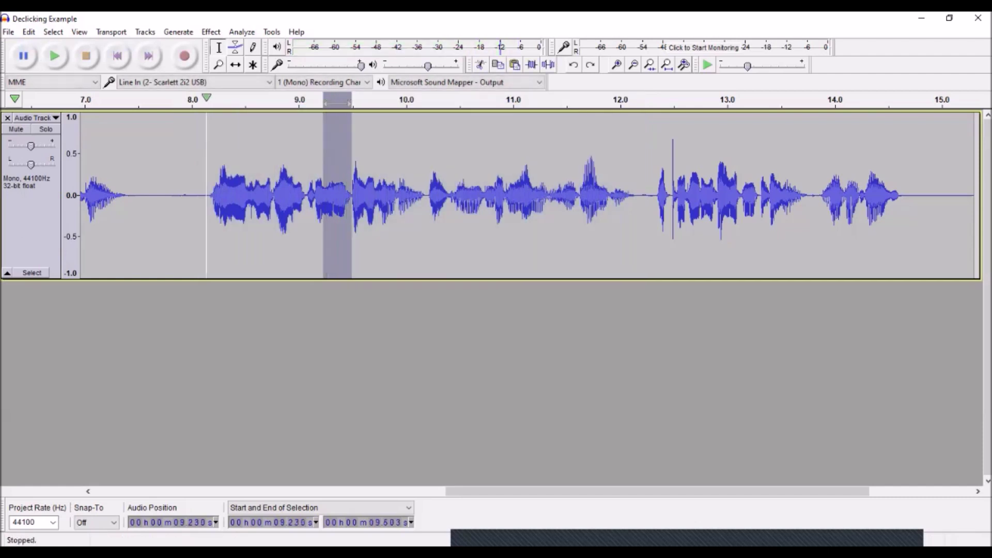
Step: Examine the waveform between about 9.23 s and 9.50 s up close while playing it
{"action": "left_click", "coordinate": [218, 64]}
{"action": "left_click", "coordinate": [338, 196]}
{"action": "left_click", "coordinate": [340, 197]}
{"action": "left_click", "coordinate": [341, 196]}
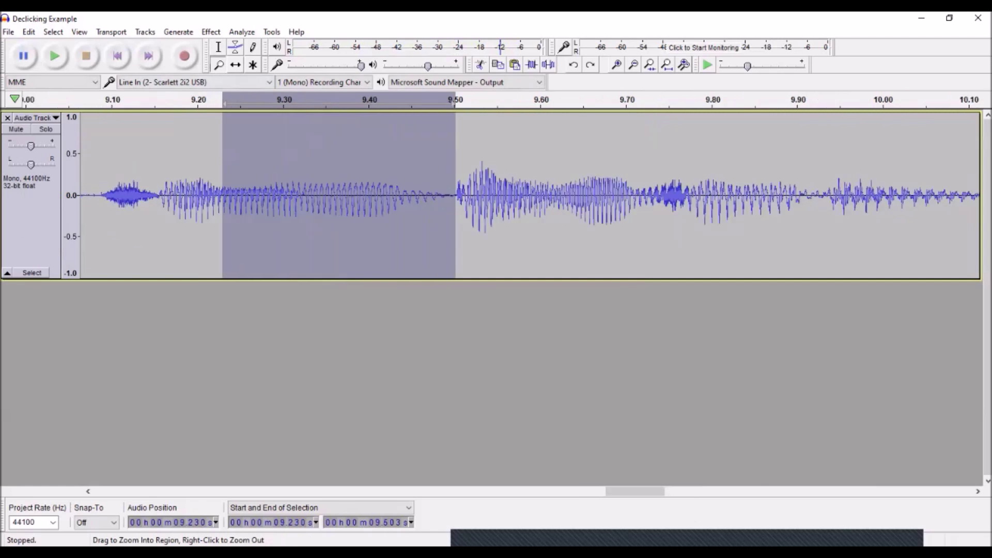
{"action": "left_click", "coordinate": [345, 197]}
{"action": "left_click", "coordinate": [352, 197]}
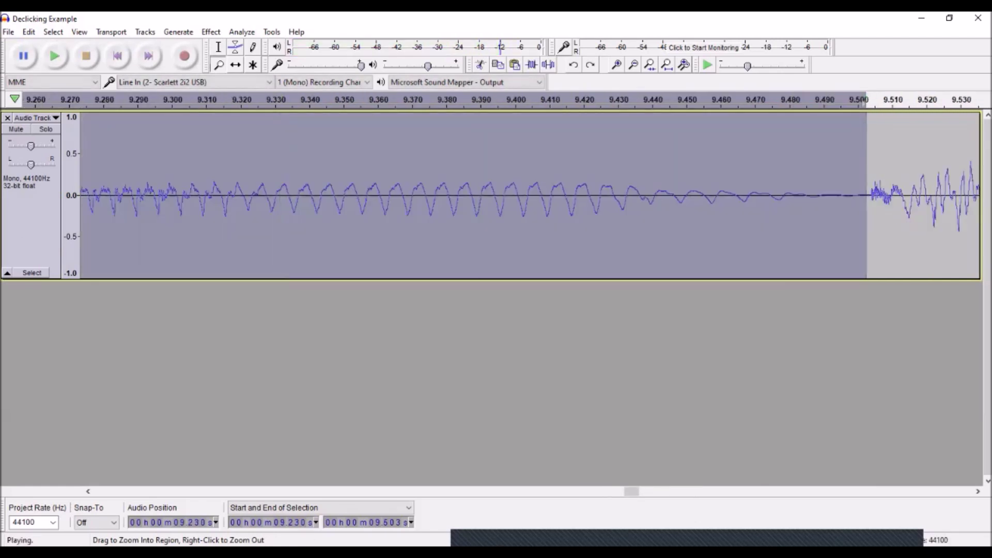
{"action": "key", "text": "space"}
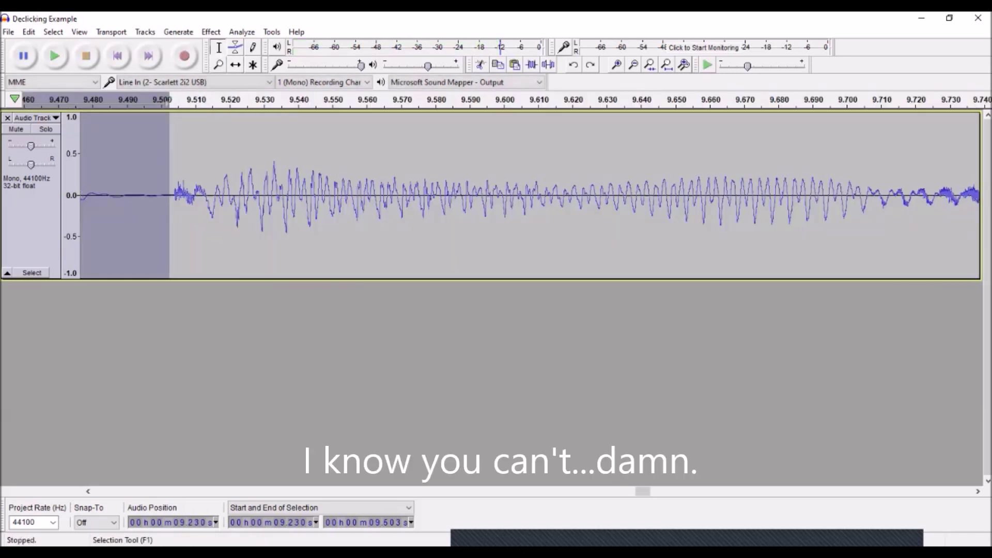
Step: Move the selection's start to about 9.371 s and play the remaining section
{"action": "scroll", "coordinate": [168, 196], "scroll_direction": "left", "scroll_amount": 10}
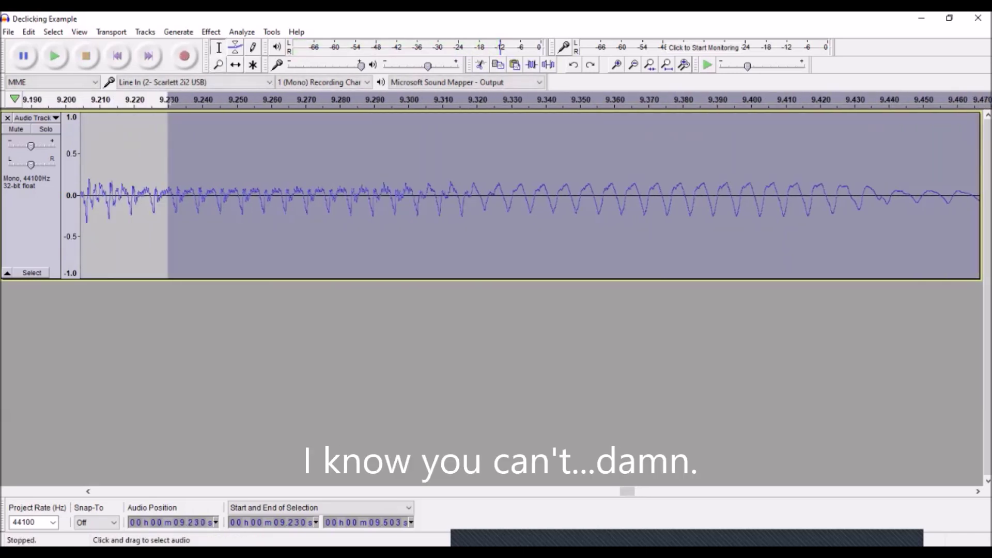
{"action": "left_click_drag", "start_coordinate": [167, 196], "coordinate": [651, 196]}
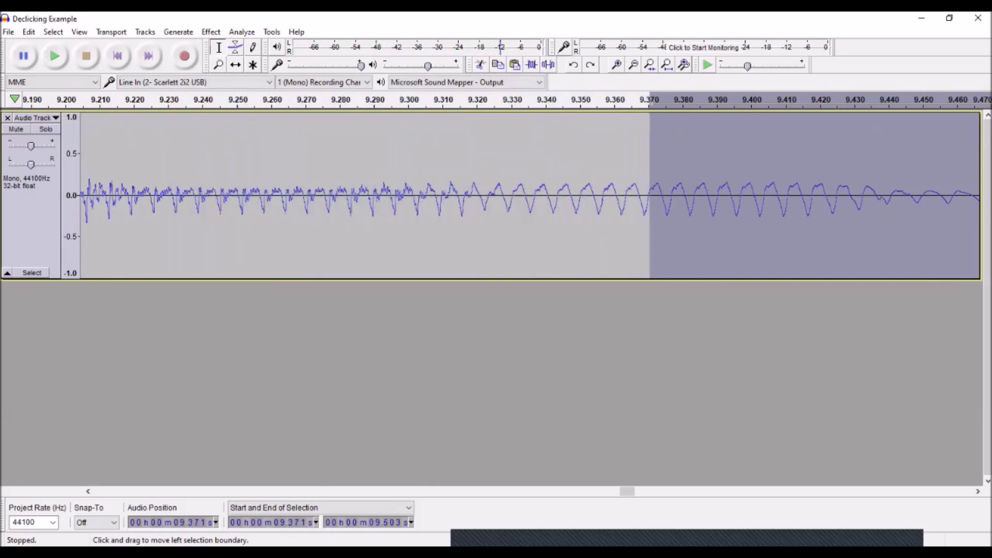
{"action": "key", "text": "space"}
{"action": "key", "text": "space"}
Step: Extend the selection's start back to about 9.309 s and play the section
{"action": "scroll", "coordinate": [530, 196], "scroll_direction": "left", "scroll_amount": 4}
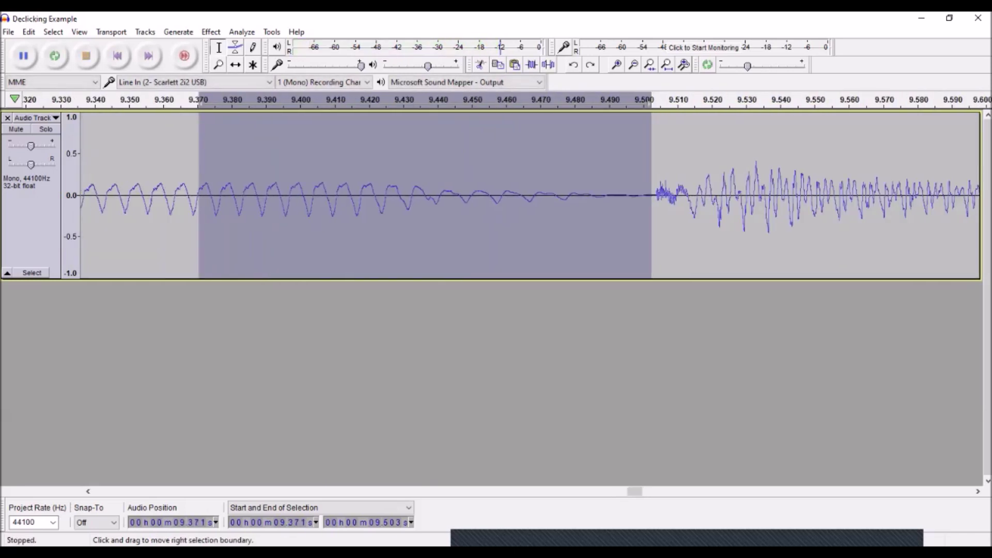
{"action": "scroll", "coordinate": [530, 196], "scroll_direction": "left", "scroll_amount": 1}
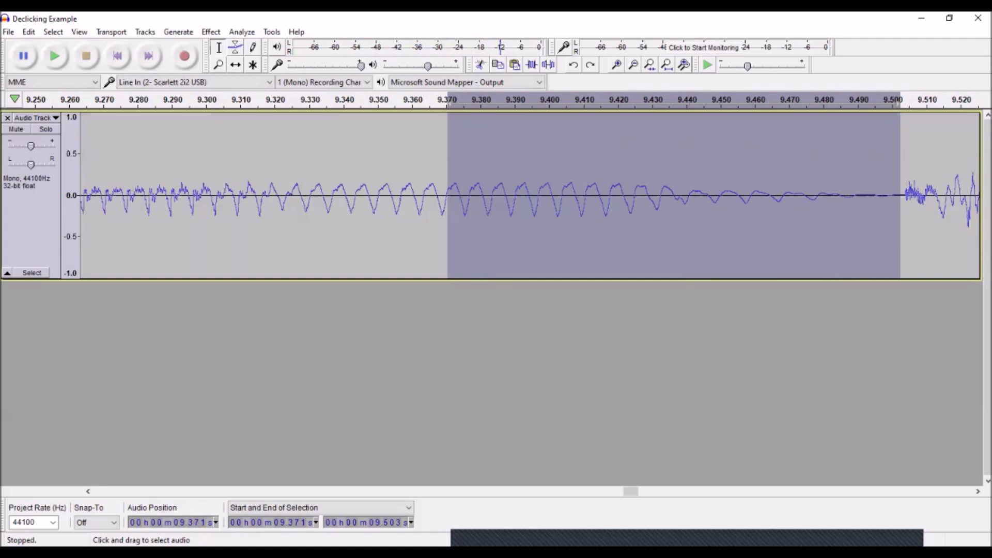
{"action": "left_click_drag", "start_coordinate": [448, 197], "coordinate": [238, 197]}
{"action": "key", "text": "space"}
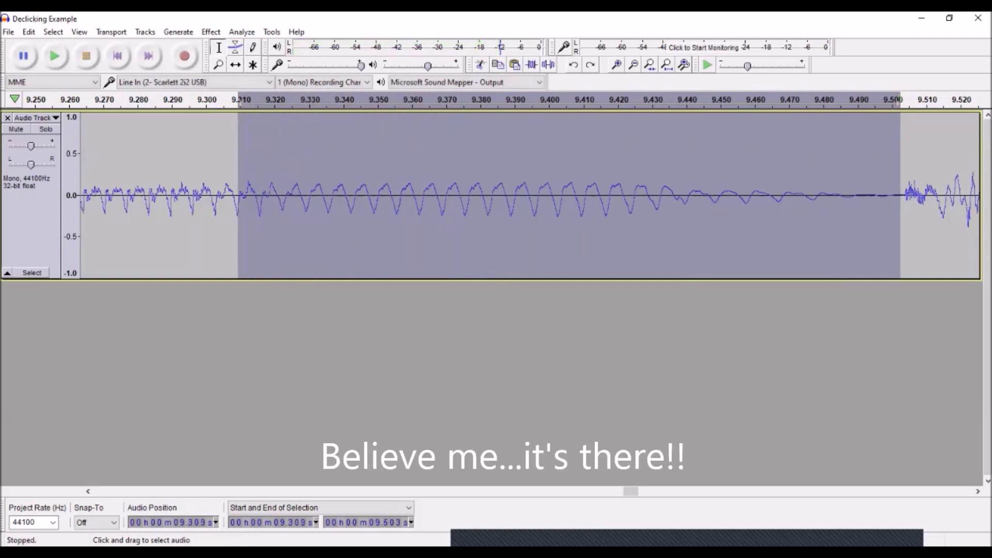
Step: Trim the selection to about 9.327 s to 9.415 s and play it
{"action": "left_click_drag", "start_coordinate": [901, 197], "coordinate": [600, 196]}
{"action": "left_click_drag", "start_coordinate": [238, 196], "coordinate": [234, 196]}
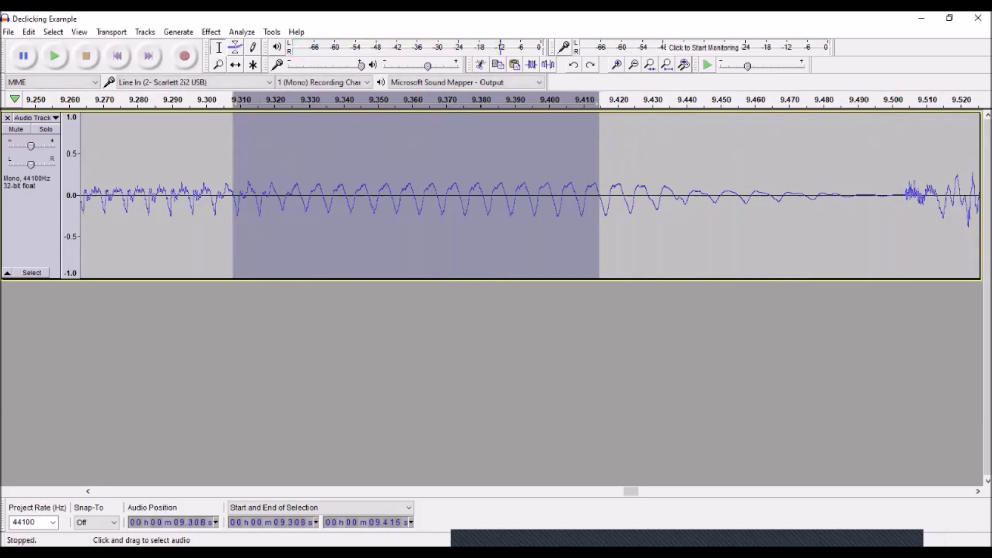
{"action": "left_click_drag", "start_coordinate": [233, 196], "coordinate": [298, 196]}
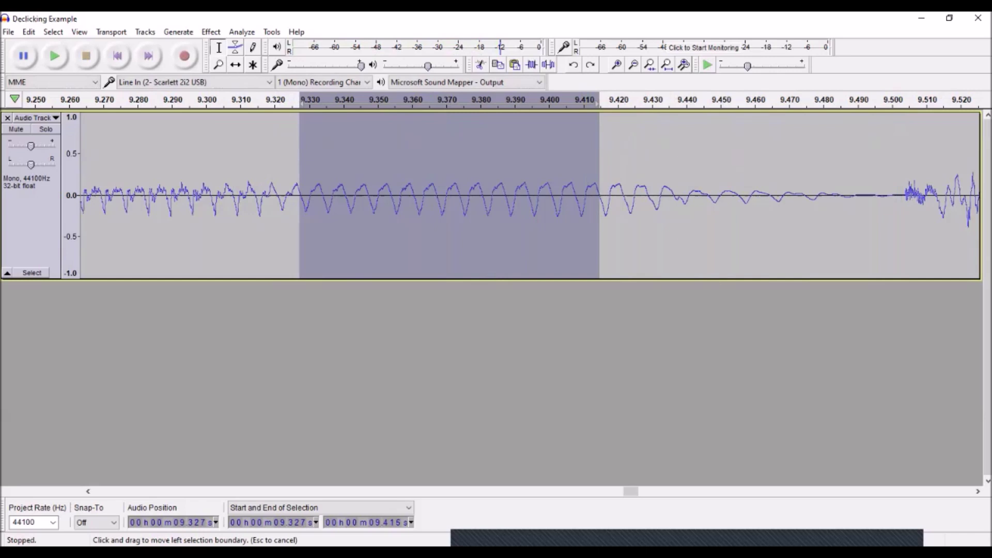
{"action": "key", "text": "space"}
Step: Audition the selection with its start at about 9.354 s and 9.368 s, and set the start back to about 9.354 s
{"action": "left_click_drag", "start_coordinate": [301, 197], "coordinate": [391, 196]}
{"action": "key", "text": "space"}
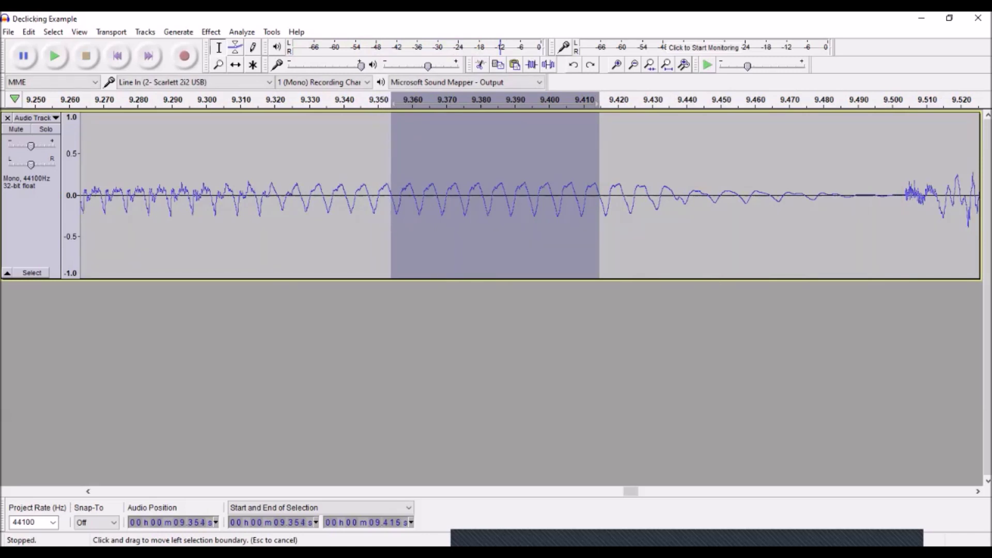
{"action": "key", "text": "space"}
{"action": "left_click_drag", "start_coordinate": [391, 196], "coordinate": [438, 196]}
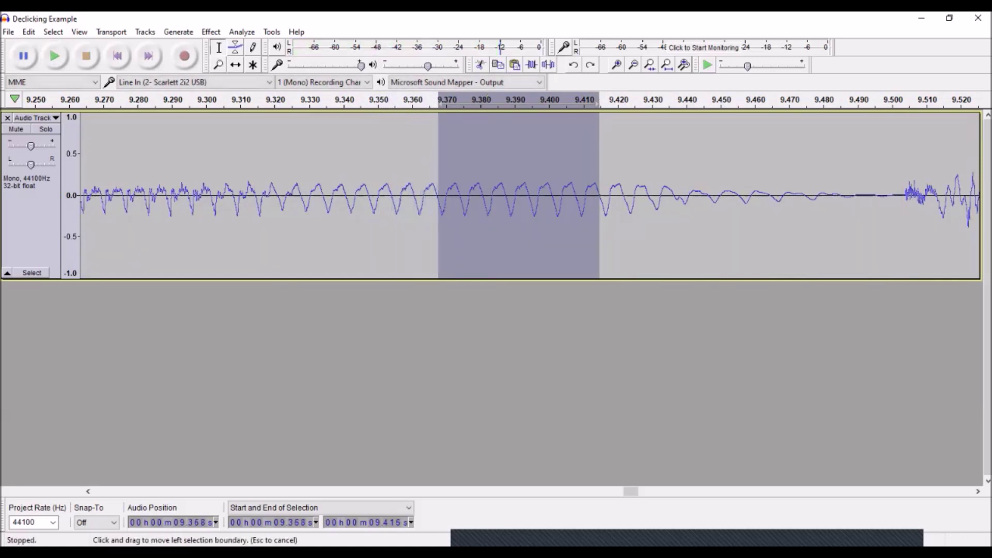
{"action": "key", "text": "space"}
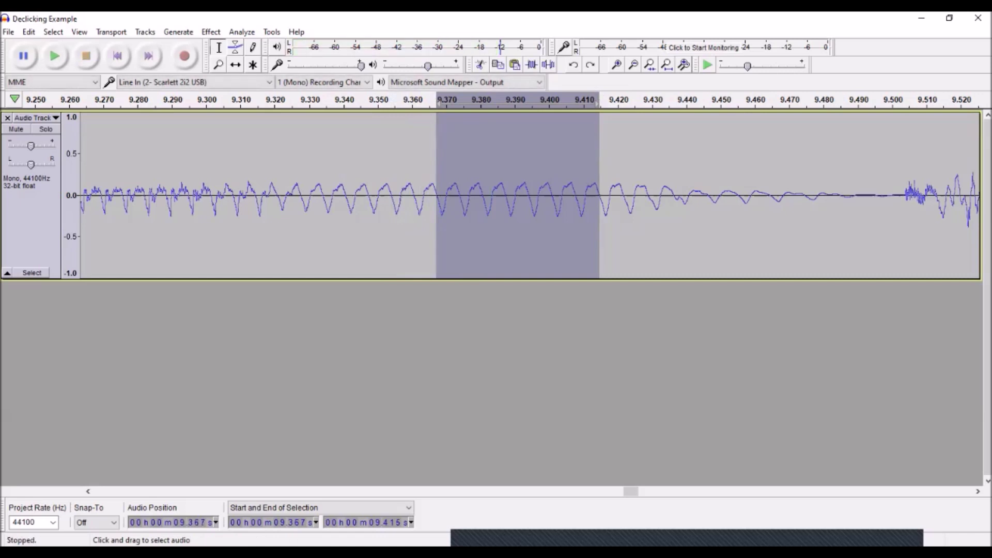
{"action": "left_click_drag", "start_coordinate": [437, 196], "coordinate": [393, 196]}
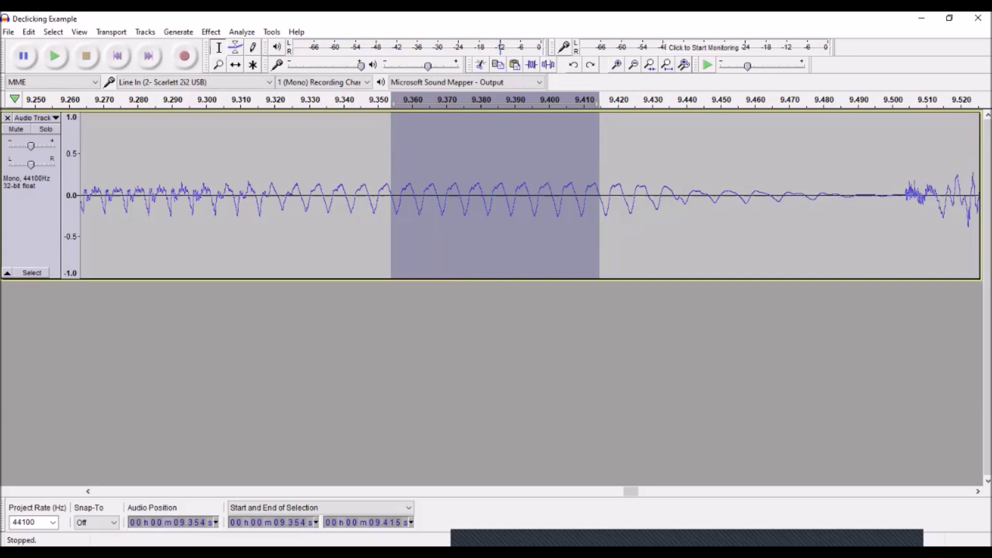
Step: Shorten the selection's end to about 9.401 s and play the section from about 9.354 s
{"action": "left_click", "coordinate": [219, 65]}
{"action": "left_click", "coordinate": [487, 196]}
{"action": "left_click", "coordinate": [484, 197]}
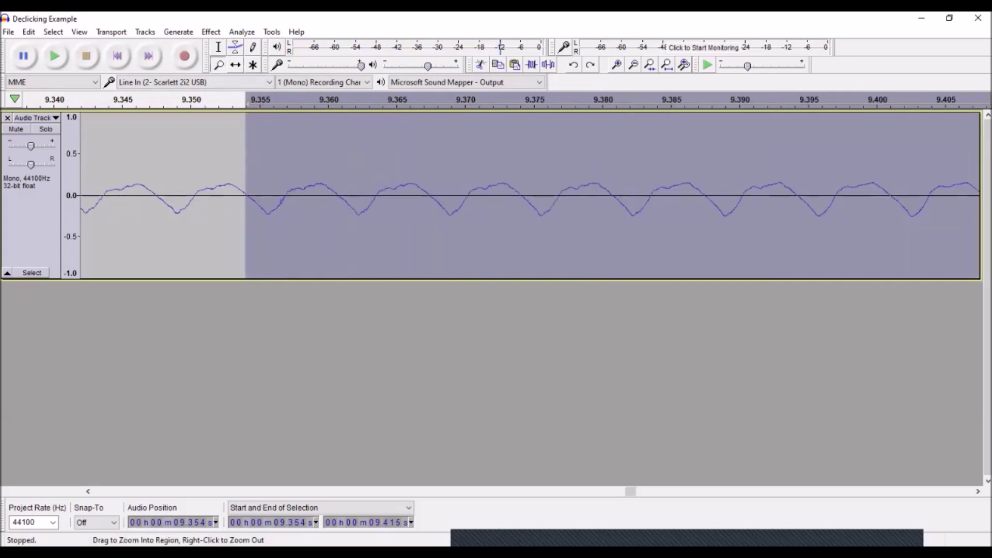
{"action": "scroll", "coordinate": [530, 196], "scroll_direction": "right", "scroll_amount": 6}
{"action": "scroll", "coordinate": [530, 196], "scroll_direction": "left", "scroll_amount": 3}
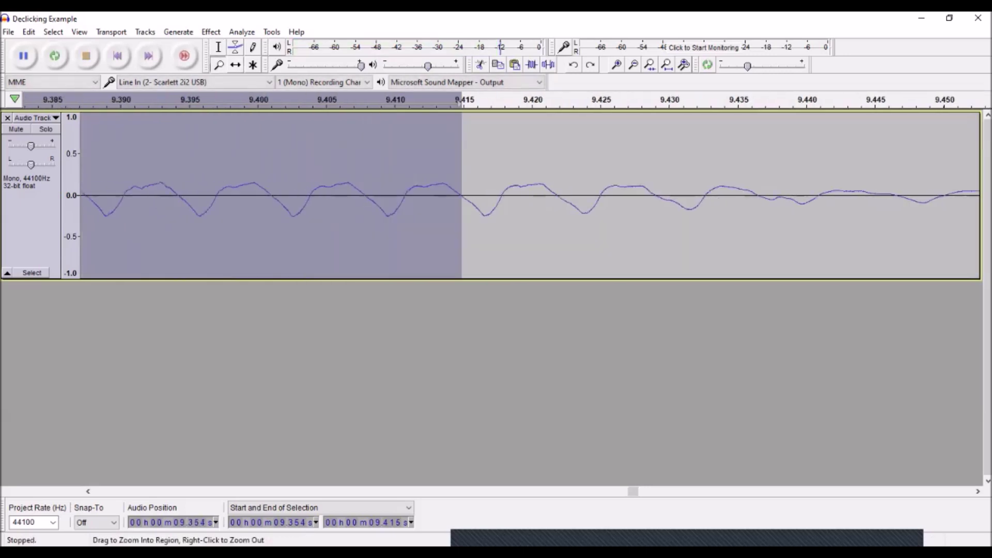
{"action": "left_click", "coordinate": [219, 48]}
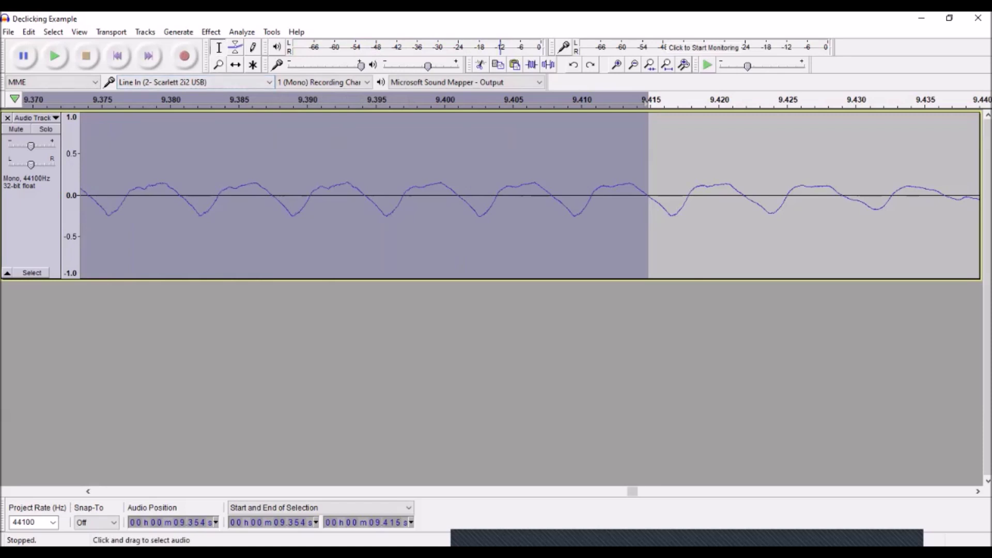
{"action": "left_click_drag", "start_coordinate": [648, 196], "coordinate": [458, 197]}
{"action": "key", "text": "space"}
{"action": "scroll", "coordinate": [517, 196], "scroll_direction": "right", "scroll_amount": 2}
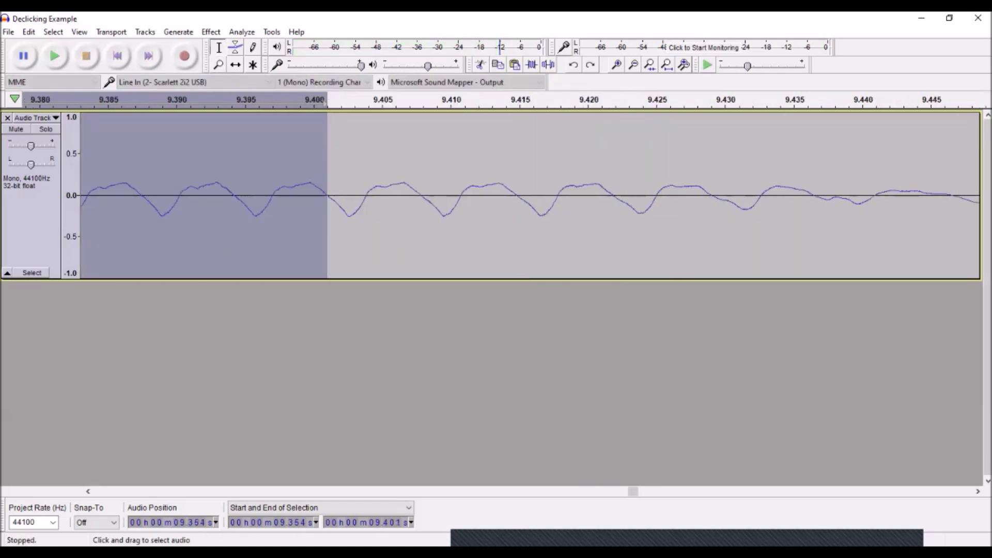
Step: Shorten the selection's end to about 9.387 s and play it
{"action": "scroll", "coordinate": [517, 197], "scroll_direction": "left", "scroll_amount": 4}
{"action": "left_click_drag", "start_coordinate": [701, 196], "coordinate": [514, 196]}
{"action": "key", "text": "space"}
{"action": "scroll", "coordinate": [516, 196], "scroll_direction": "right", "scroll_amount": 3}
{"action": "scroll", "coordinate": [517, 196], "scroll_direction": "left", "scroll_amount": 5}
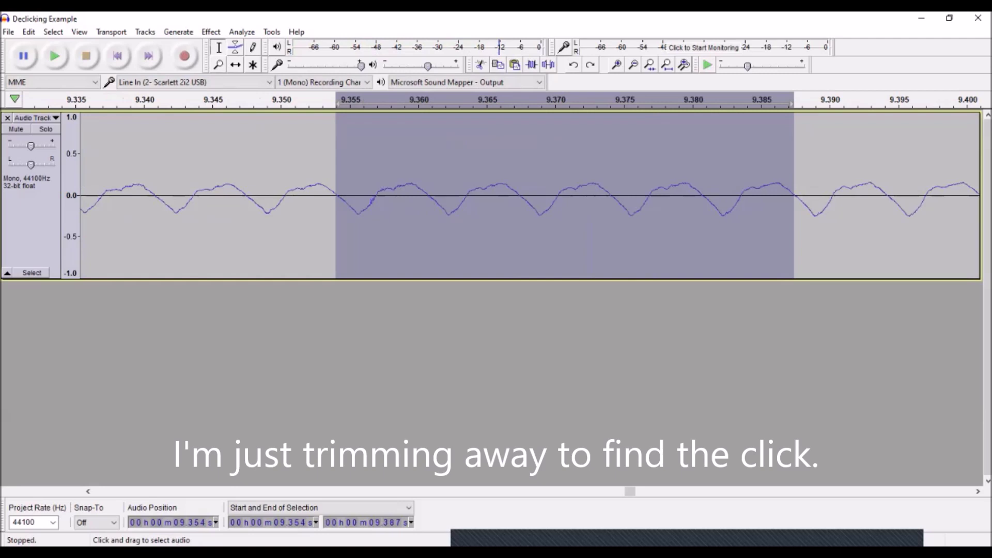
Step: Shorten the selection's end to about 9.367 s, play it, and inspect its waveform closely for the click
{"action": "left_click_drag", "start_coordinate": [793, 196], "coordinate": [519, 196]}
{"action": "key", "text": "space"}
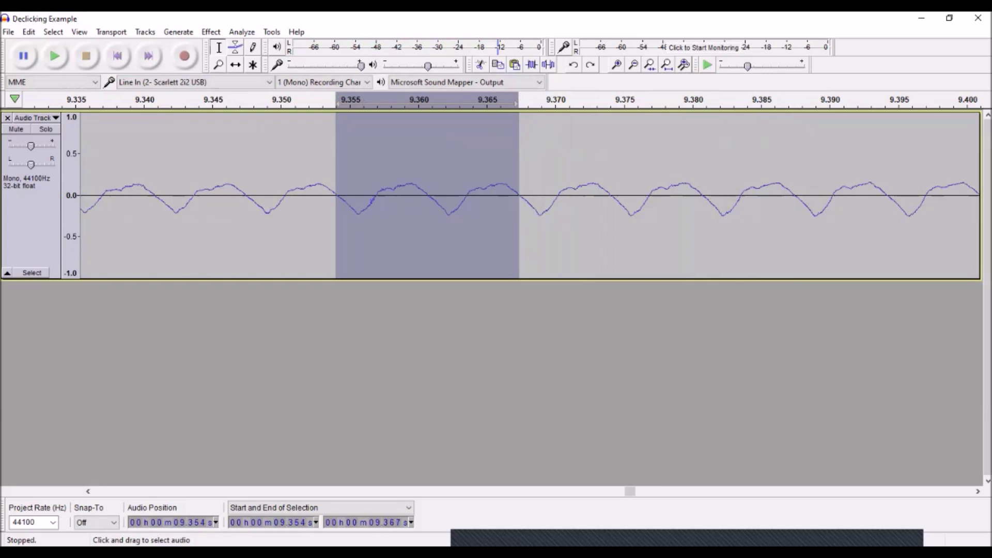
{"action": "left_click", "coordinate": [218, 64]}
{"action": "left_click", "coordinate": [386, 196]}
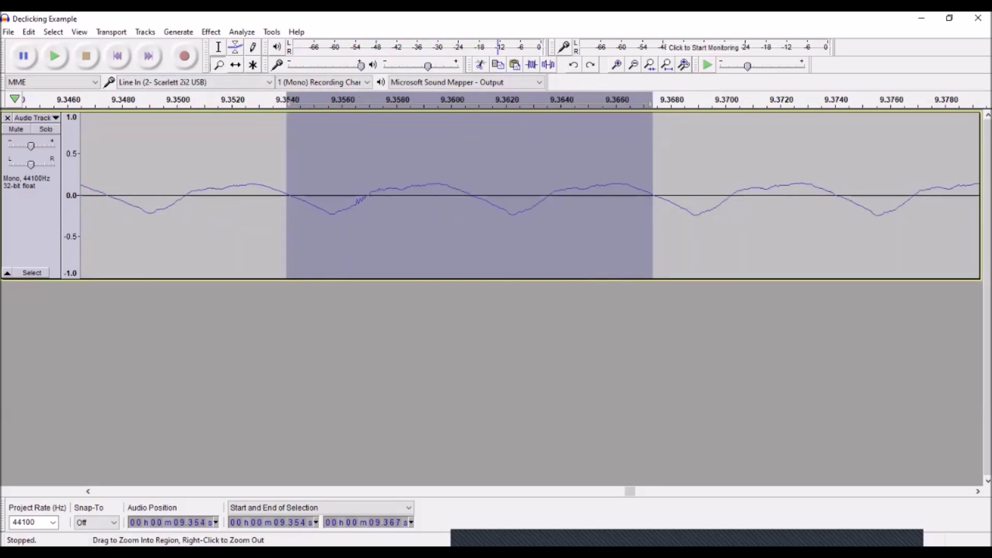
{"action": "left_click", "coordinate": [361, 196]}
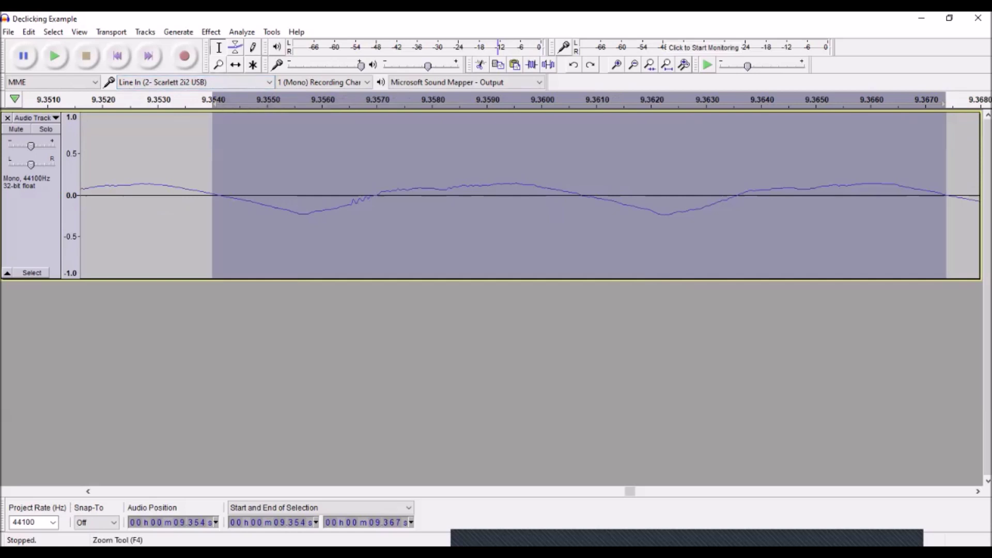
Step: Redraw the jagged samples near 9.3565 s with the Draw tool so they follow the smooth curve of the wave
{"action": "left_click", "coordinate": [219, 65]}
{"action": "left_click", "coordinate": [439, 197]}
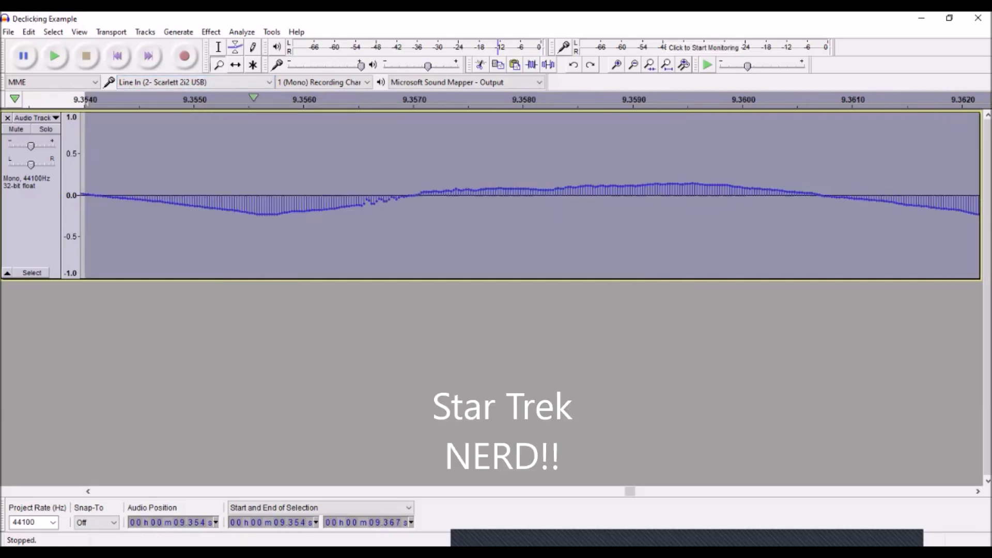
{"action": "left_click", "coordinate": [252, 47]}
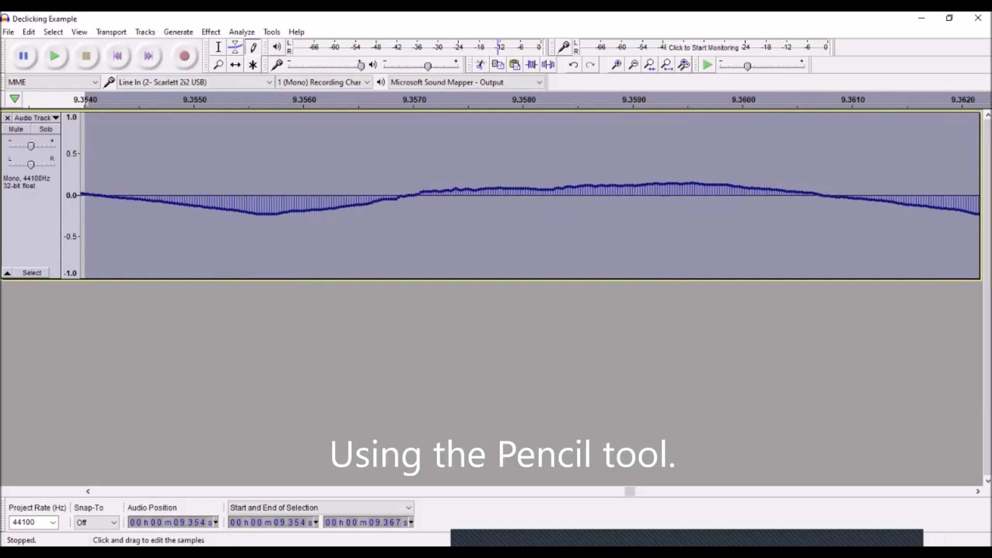
Step: Audition the section around the redrawn samples, from about 9.214 s to 9.475 s
{"action": "key", "text": "space"}
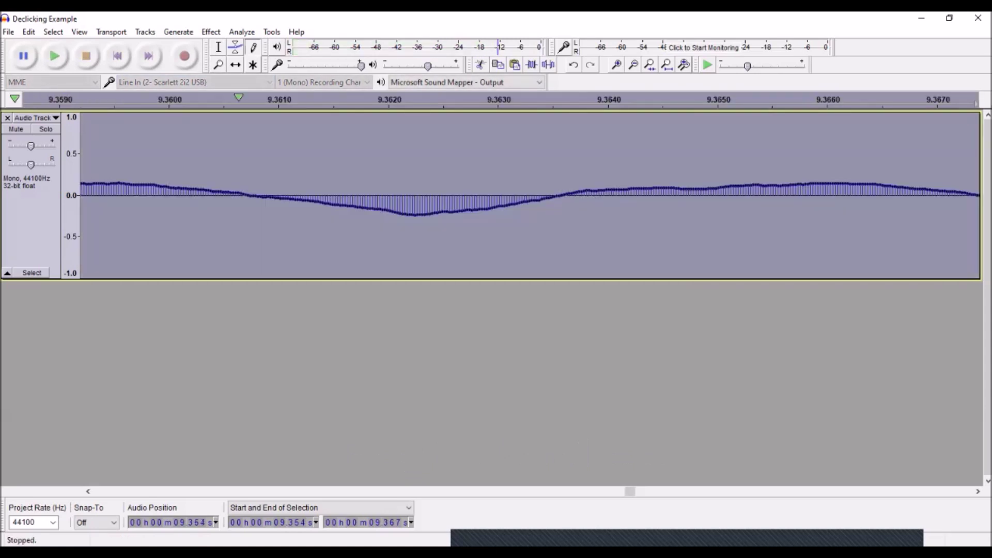
{"action": "right_click", "coordinate": [304, 197]}
{"action": "right_click", "coordinate": [304, 197]}
{"action": "right_click", "coordinate": [305, 196]}
{"action": "right_click", "coordinate": [305, 197]}
{"action": "right_click", "coordinate": [304, 197]}
{"action": "right_click", "coordinate": [305, 197]}
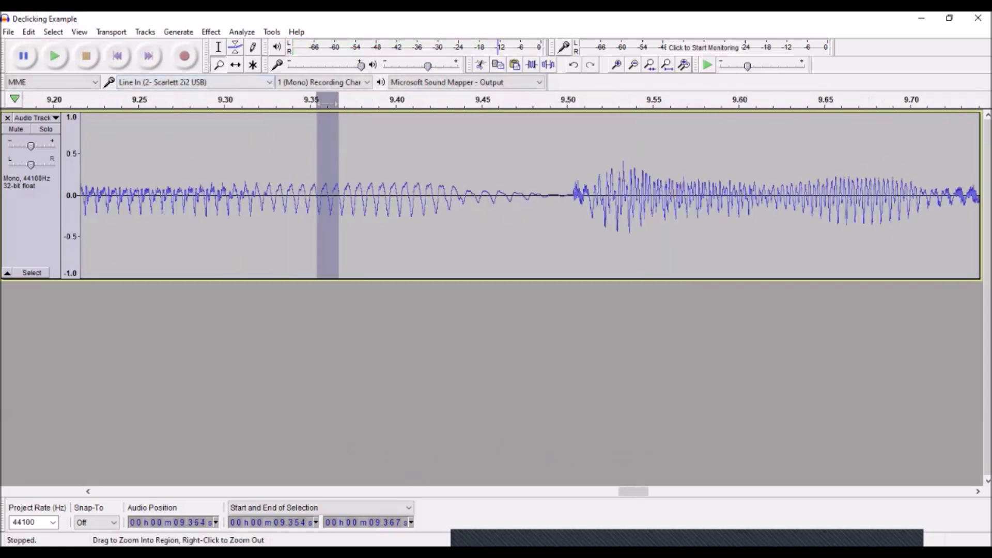
{"action": "right_click", "coordinate": [304, 196]}
{"action": "left_click", "coordinate": [218, 47]}
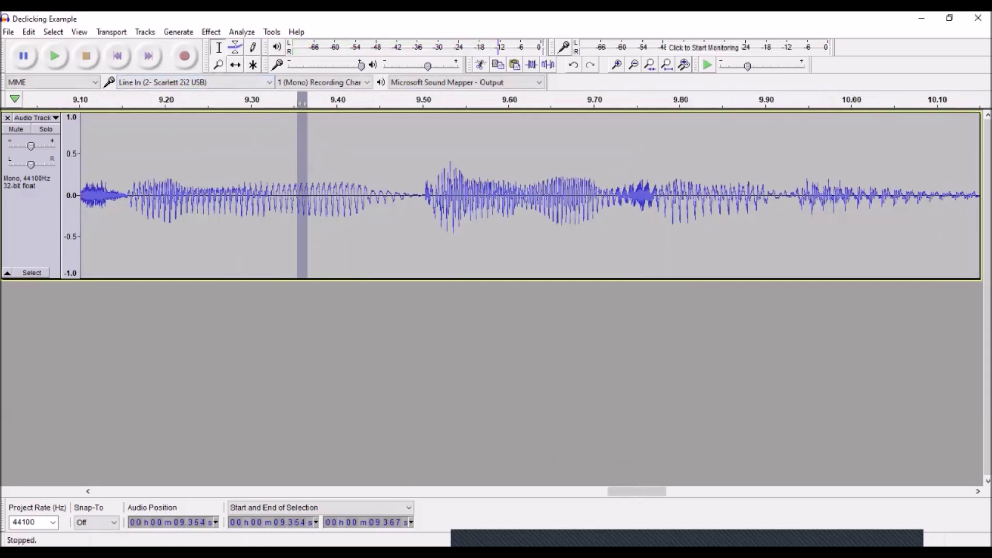
{"action": "left_click_drag", "start_coordinate": [178, 197], "coordinate": [401, 196]}
{"action": "key", "text": "space"}
{"action": "key", "text": "space"}
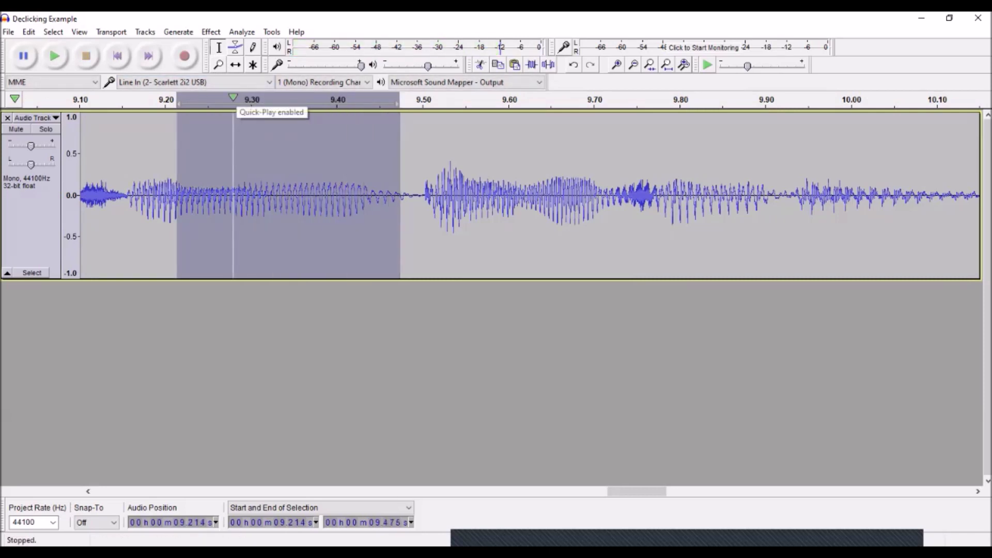
Step: Undo the redrawing of the samples at the click
{"action": "left_click", "coordinate": [28, 31]}
{"action": "mouse_move", "coordinate": [53, 32]}
{"action": "left_click", "coordinate": [67, 46]}
{"action": "left_click", "coordinate": [29, 32]}
{"action": "left_click", "coordinate": [67, 46]}
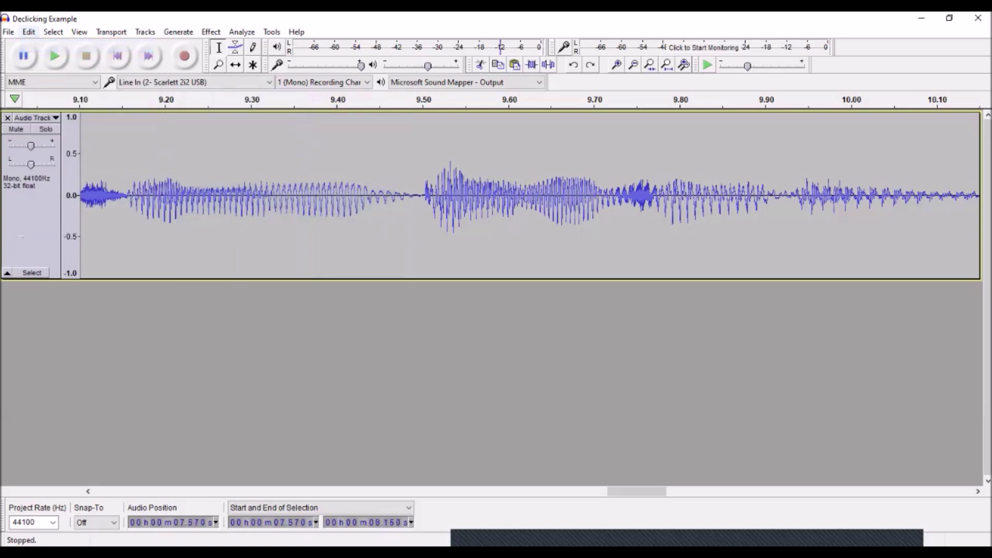
Step: Play the recording from about 9.254 s and examine the waveform between there and about 9.55 s for the click
{"action": "left_click", "coordinate": [211, 196]}
{"action": "key", "text": "space"}
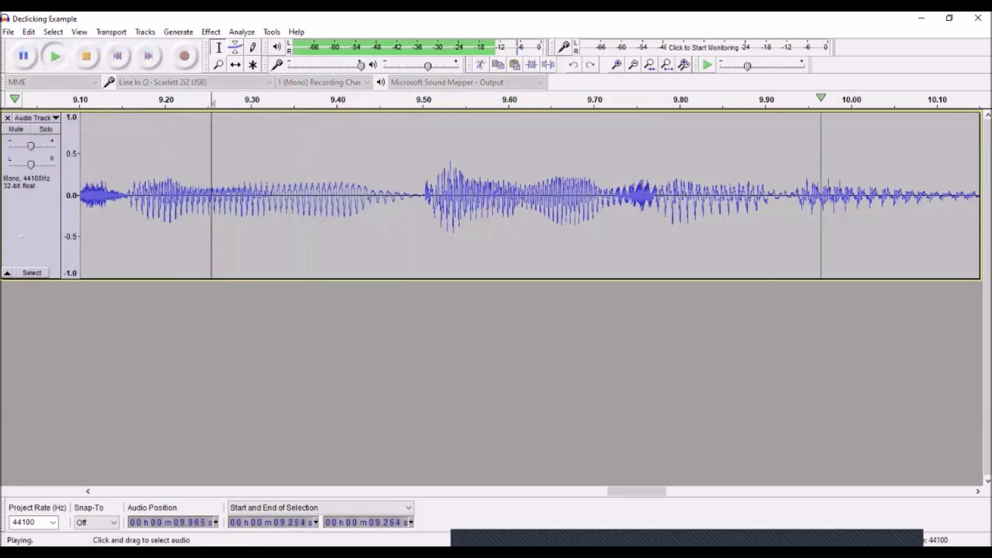
{"action": "key", "text": "space"}
{"action": "left_click", "coordinate": [218, 65]}
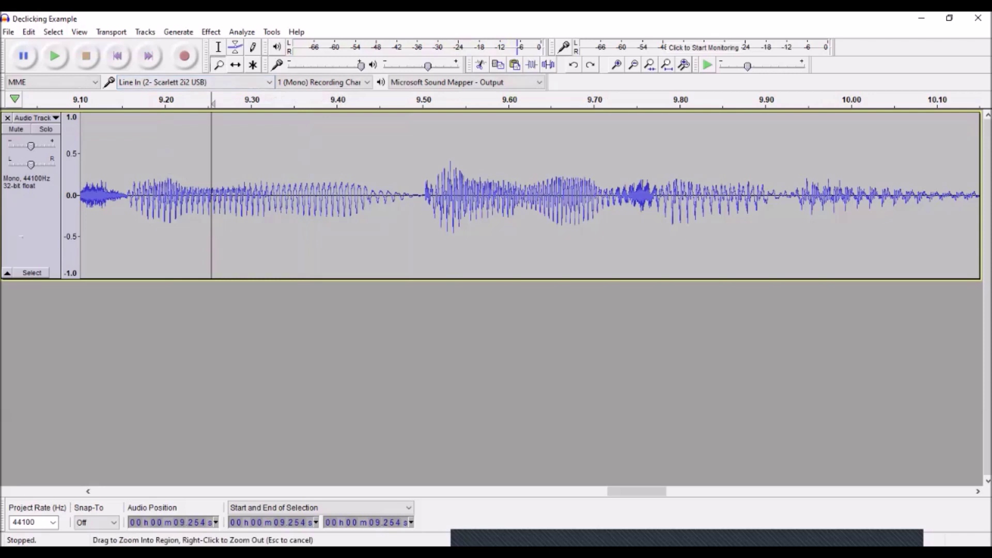
{"action": "left_click", "coordinate": [353, 196]}
{"action": "left_click", "coordinate": [352, 196]}
{"action": "left_click", "coordinate": [353, 197]}
{"action": "left_click", "coordinate": [352, 196]}
{"action": "key", "text": "space"}
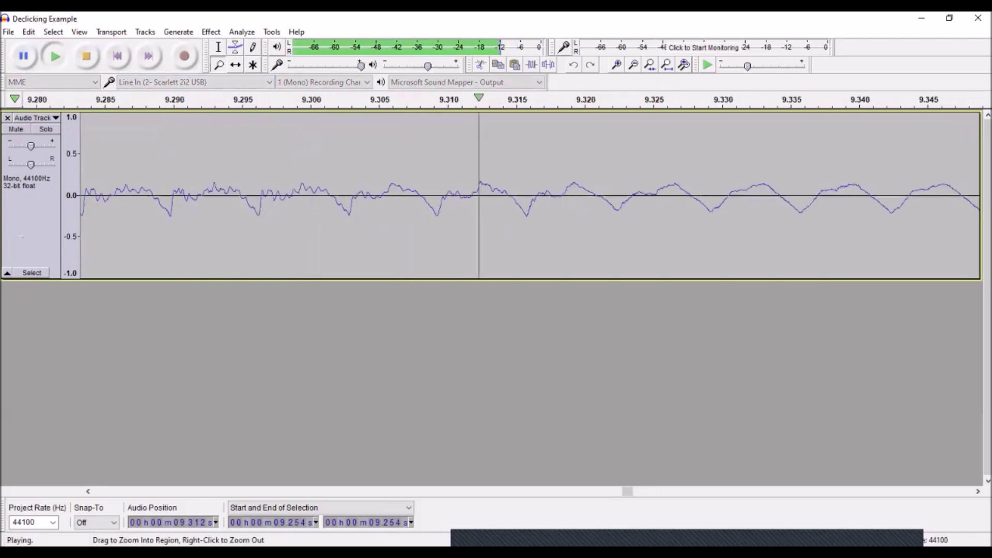
{"action": "key", "text": "space"}
{"action": "key", "text": "space"}
{"action": "key", "text": "space"}
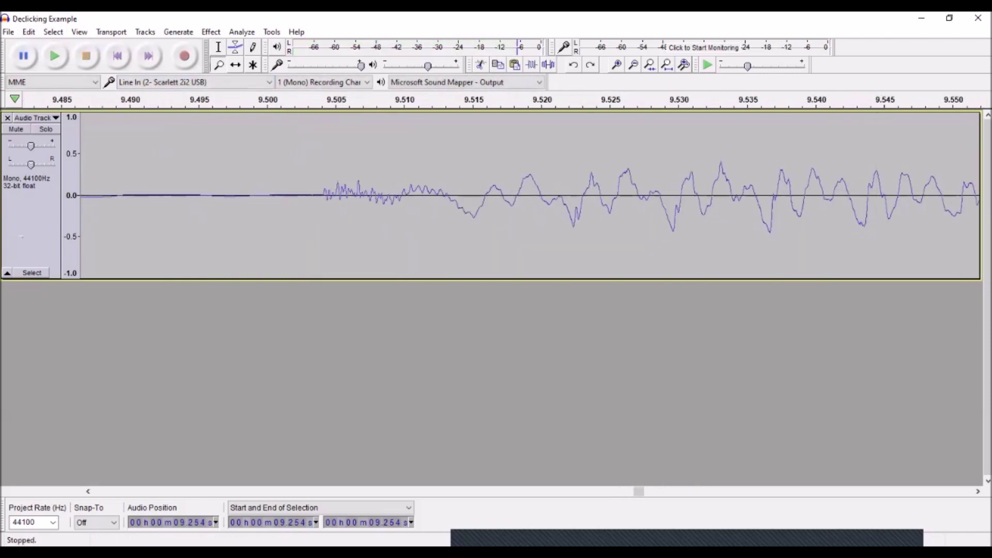
{"action": "right_click", "coordinate": [271, 196]}
{"action": "key", "text": "ctrl+3"}
{"action": "key", "text": "ctrl+3"}
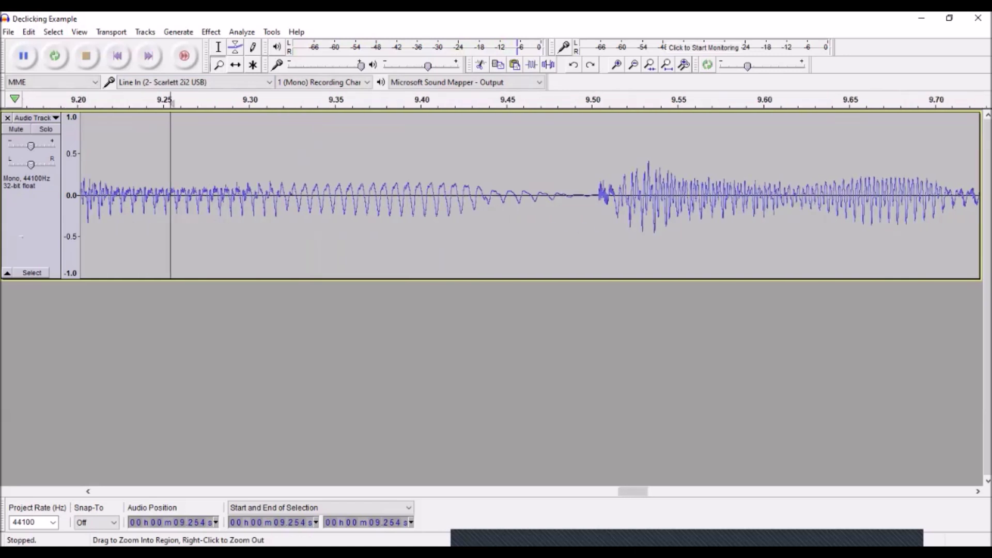
Step: Audition the section from about 9.282 s to 9.452 s, and narrow the selection to about 9.350–9.367 s
{"action": "left_click_drag", "start_coordinate": [218, 197], "coordinate": [509, 197]}
{"action": "key", "text": "space"}
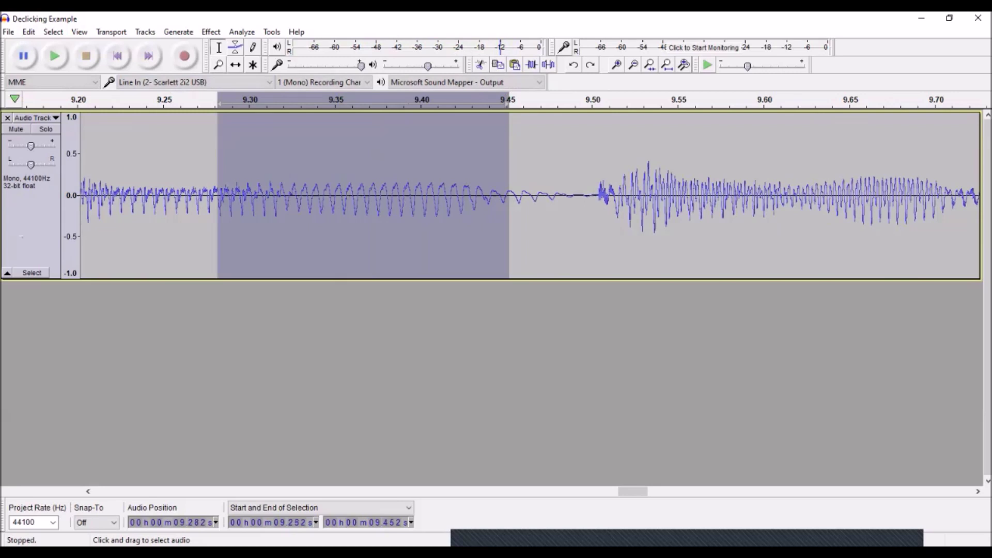
{"action": "key", "text": "F4"}
{"action": "left_click", "coordinate": [254, 196]}
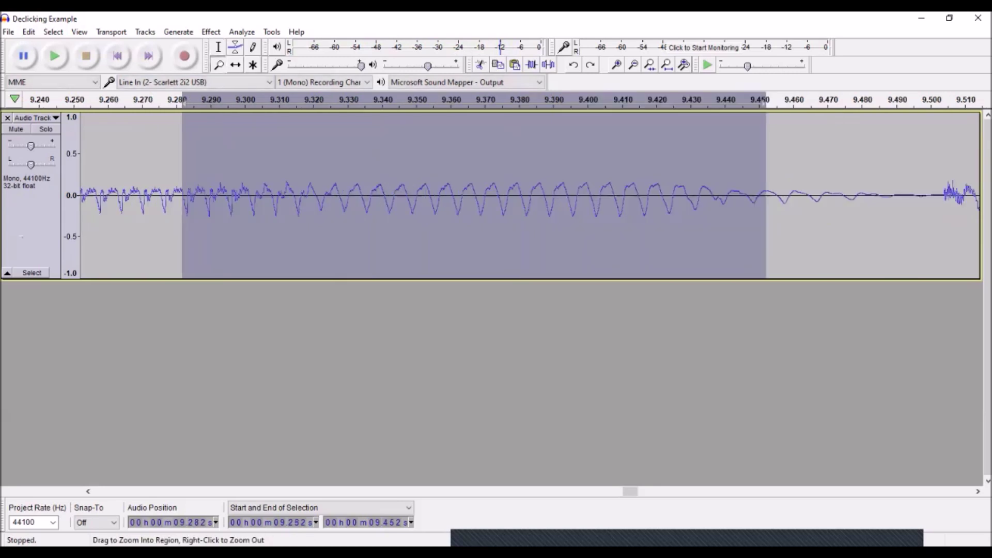
{"action": "key", "text": "F1"}
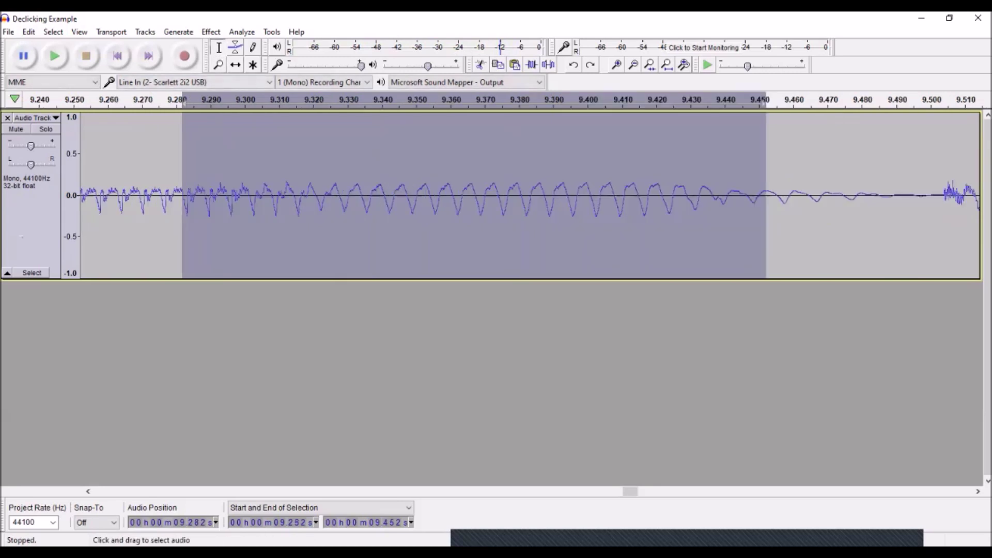
{"action": "left_click_drag", "start_coordinate": [182, 196], "coordinate": [416, 196]}
{"action": "left_click_drag", "start_coordinate": [766, 197], "coordinate": [475, 196]}
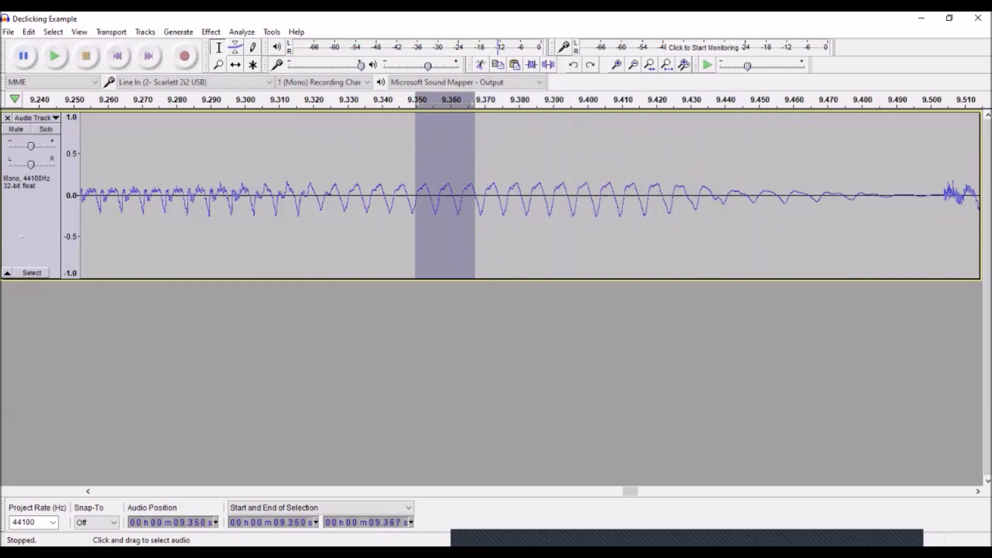
Step: Trim the selection to one full wave cycle containing the click, between the zero crossings at about 9.354 s and 9.361 s
{"action": "left_click", "coordinate": [218, 65]}
{"action": "left_click", "coordinate": [486, 196]}
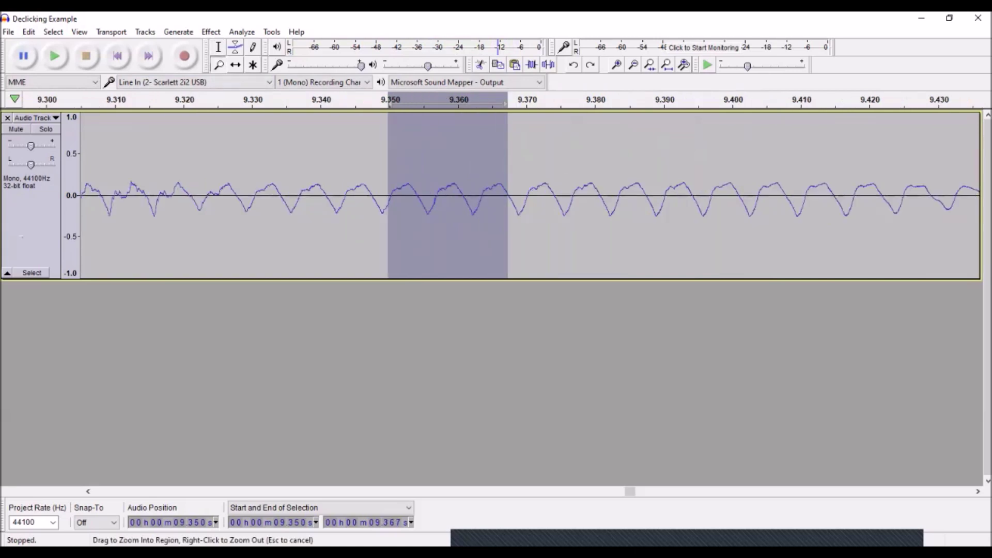
{"action": "left_click", "coordinate": [465, 197]}
{"action": "left_click", "coordinate": [531, 197]}
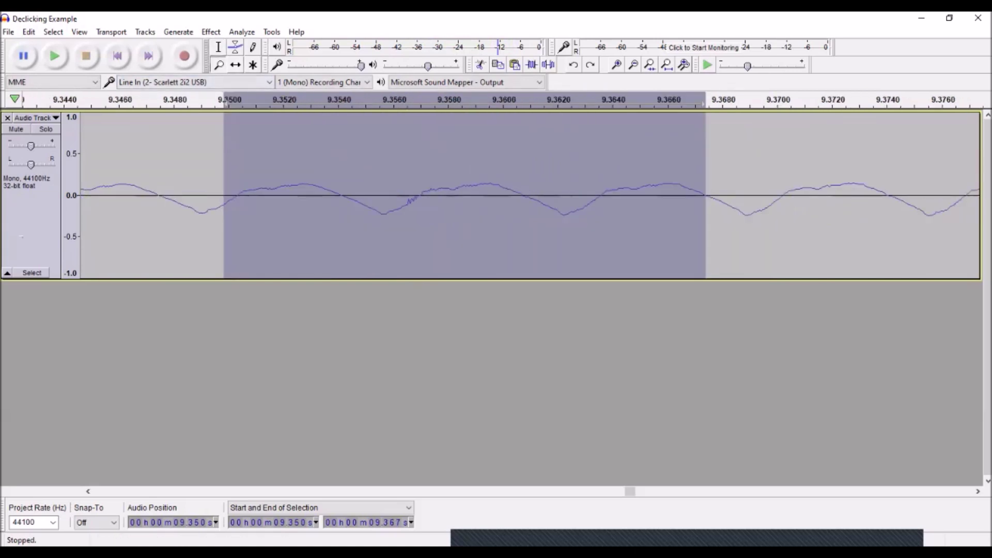
{"action": "left_click_drag", "start_coordinate": [224, 233], "coordinate": [342, 233]}
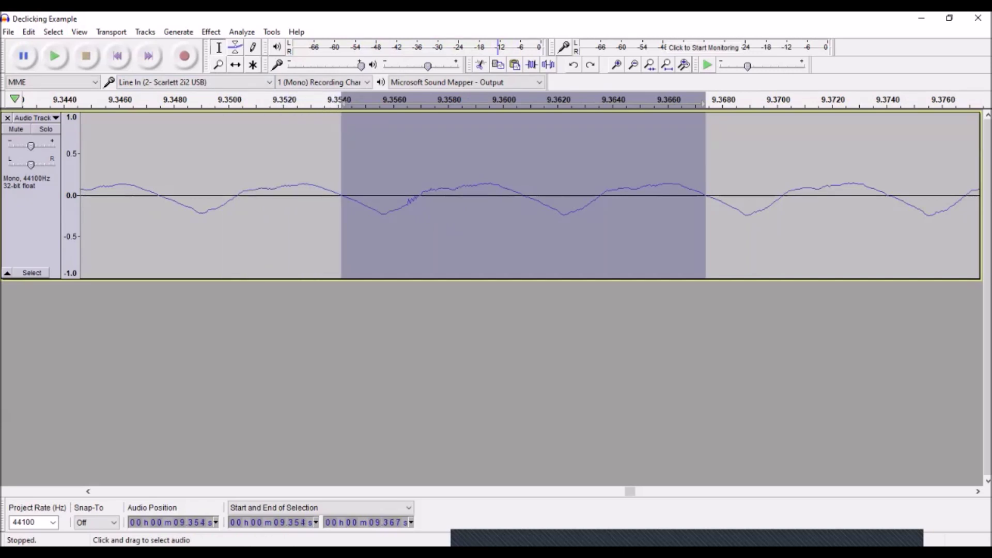
{"action": "left_click_drag", "start_coordinate": [706, 233], "coordinate": [601, 233]}
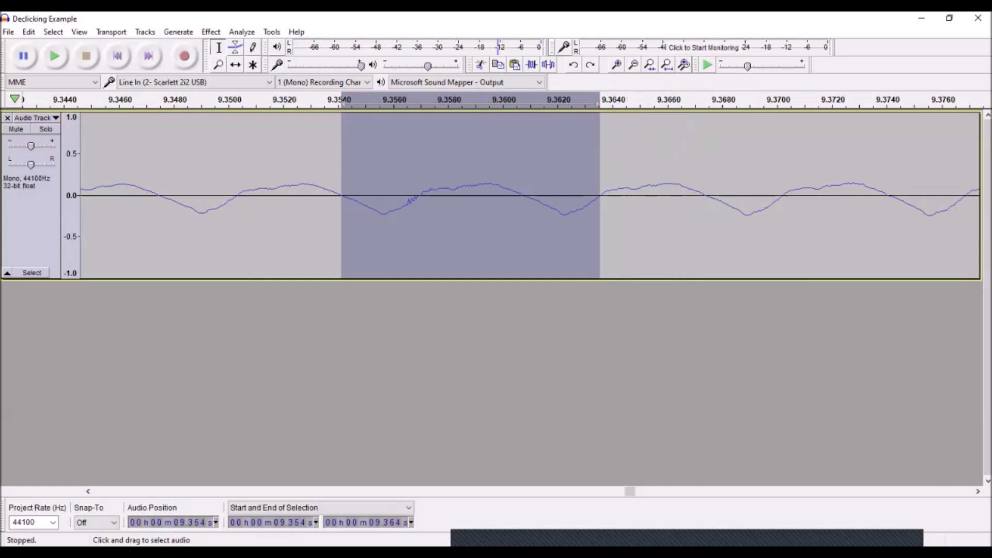
{"action": "left_click_drag", "start_coordinate": [600, 233], "coordinate": [522, 233]}
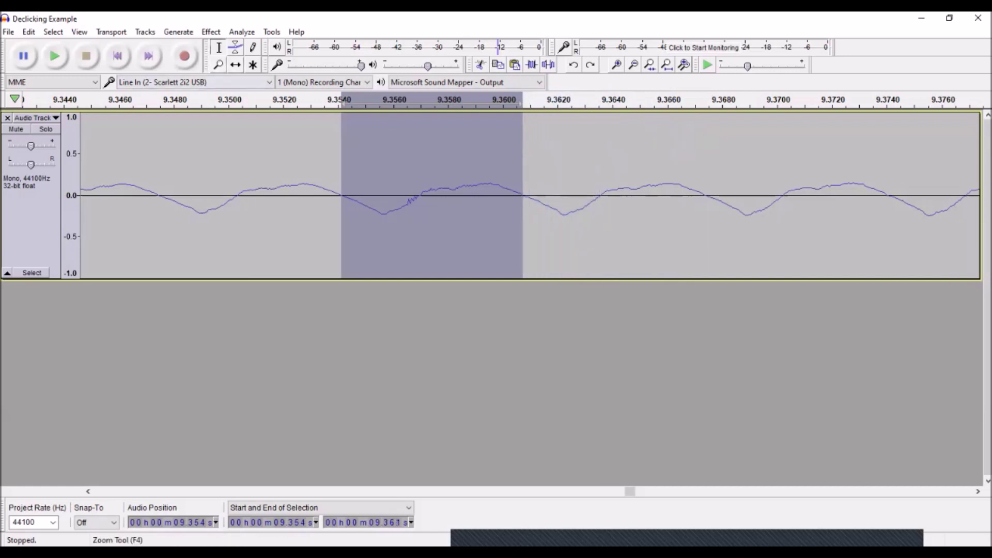
Step: Delete the selected wave cycle containing the click, from about 9.354 s to 9.361 s
{"action": "left_click", "coordinate": [218, 64]}
{"action": "left_click", "coordinate": [465, 207]}
{"action": "key", "text": "space"}
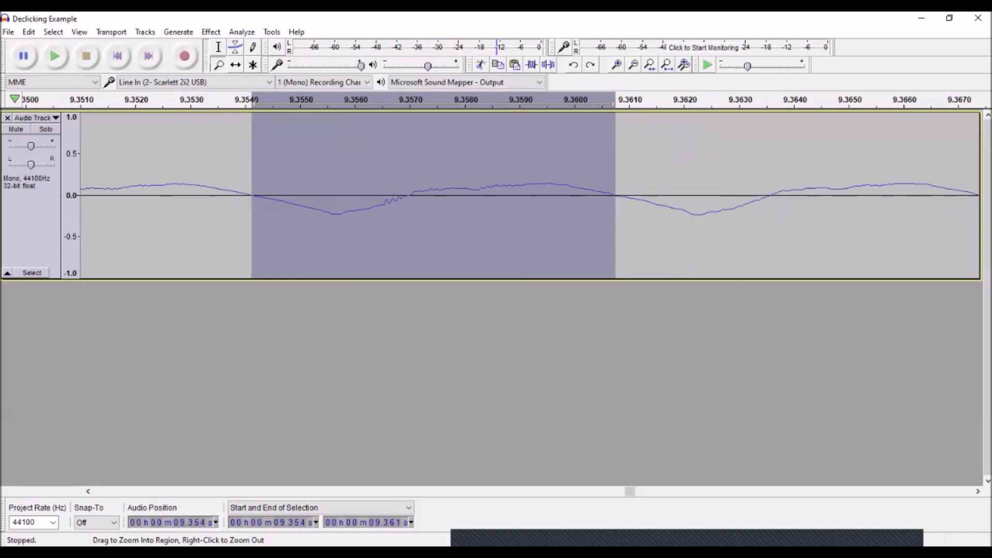
{"action": "left_click", "coordinate": [218, 47]}
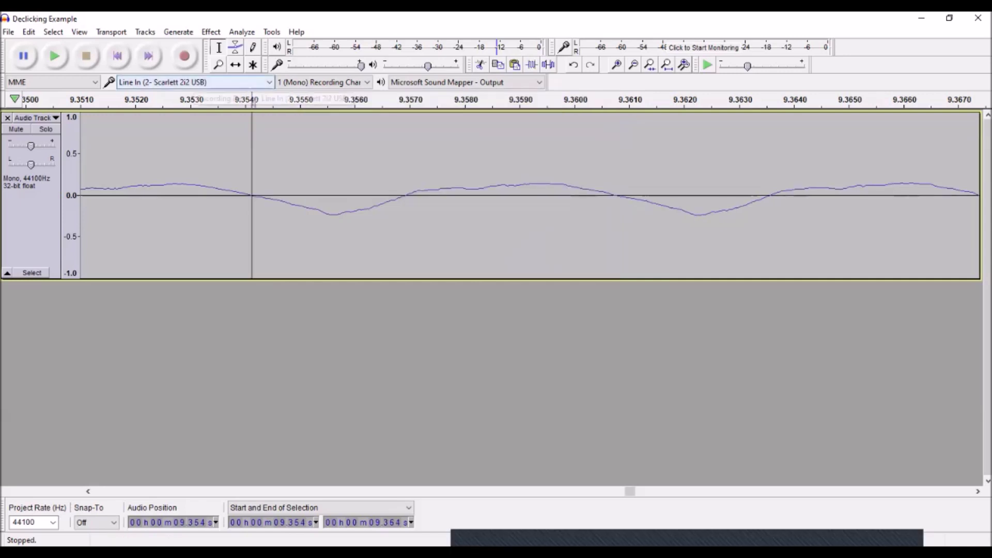
Step: Check the edited spot in the waveform and play the recording from about 8.957 s
{"action": "key", "text": "F2"}
{"action": "scroll", "coordinate": [530, 196], "scroll_direction": "left", "scroll_amount": 6}
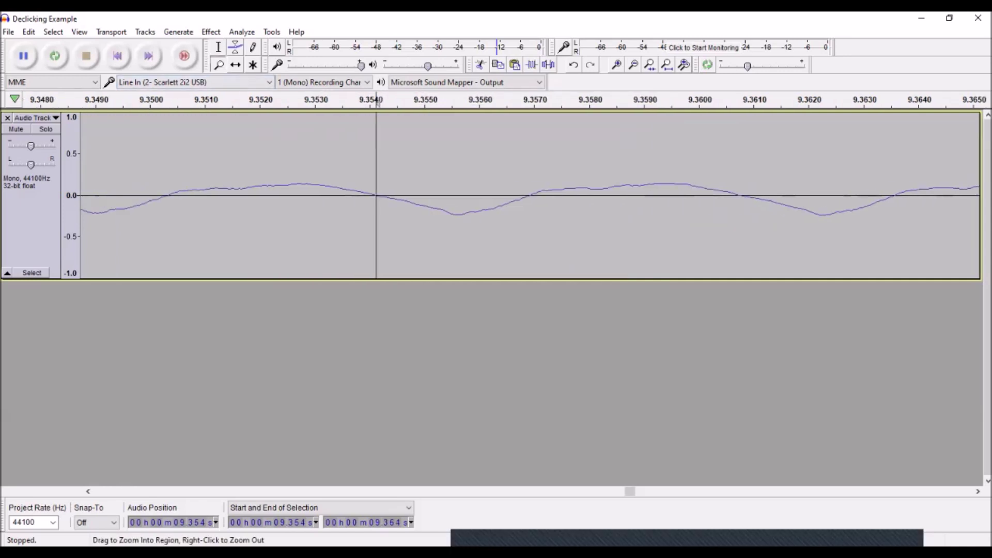
{"action": "scroll", "coordinate": [429, 207], "scroll_direction": "left", "scroll_amount": 3}
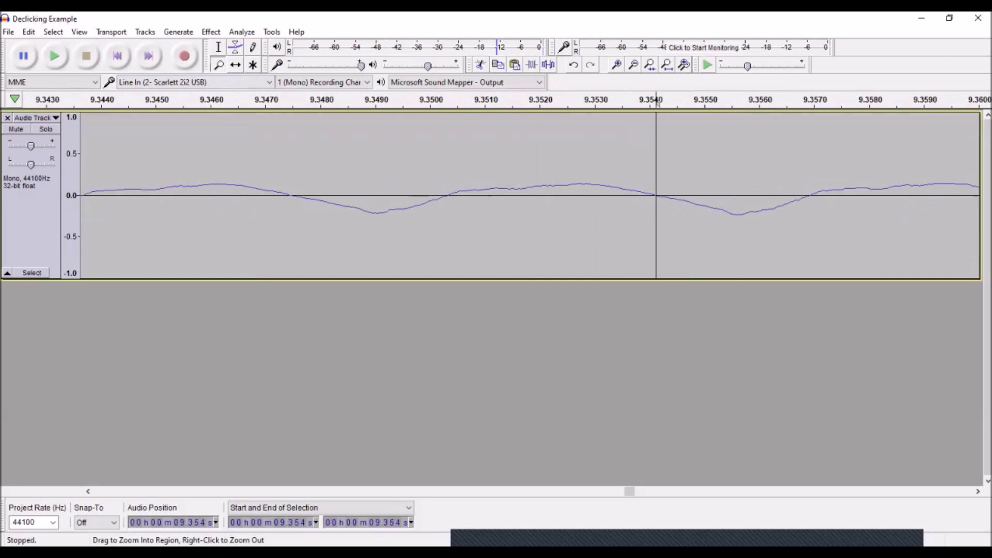
{"action": "scroll", "coordinate": [428, 206], "scroll_direction": "down", "scroll_amount": 5}
{"action": "scroll", "coordinate": [434, 207], "scroll_direction": "down", "scroll_amount": 2}
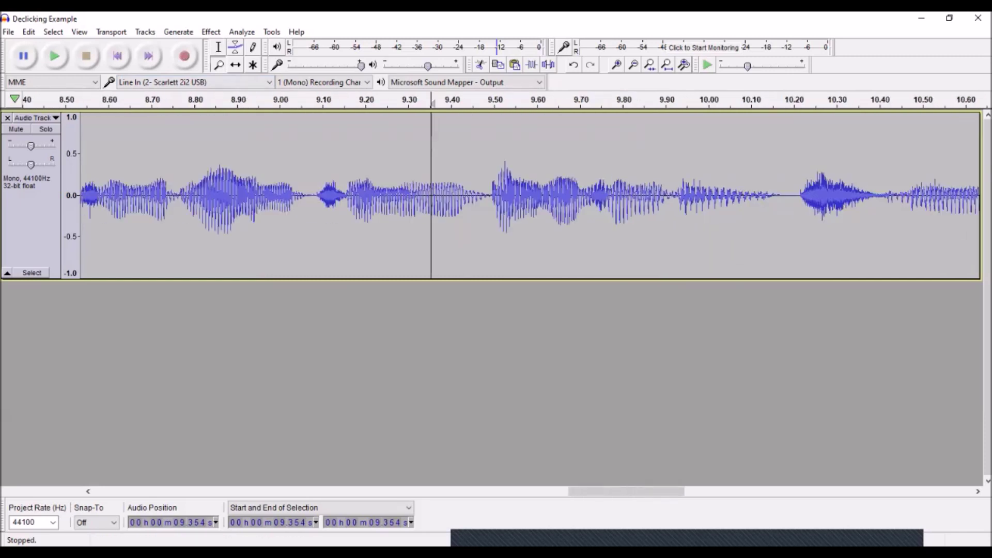
{"action": "key", "text": "F1"}
{"action": "left_click", "coordinate": [261, 207]}
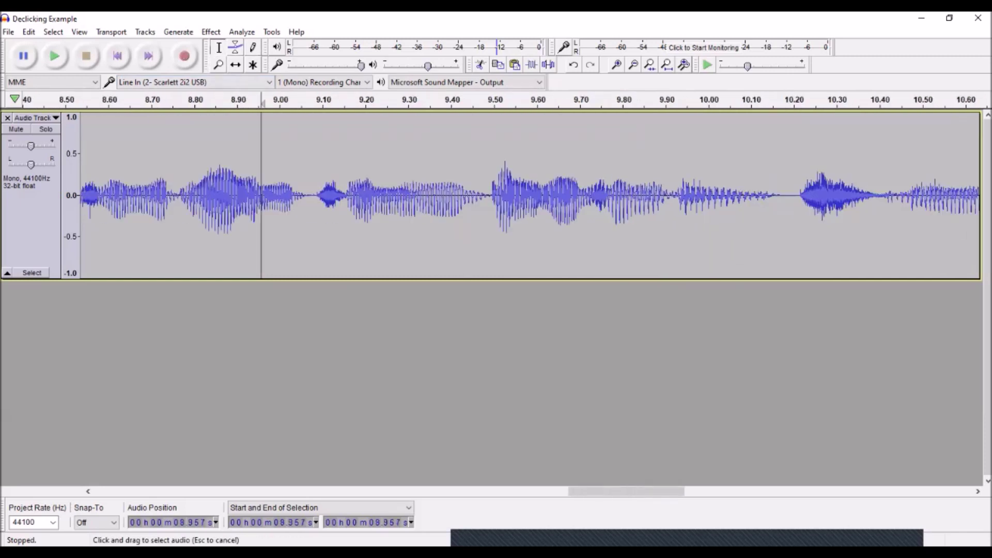
{"action": "key", "text": "space"}
{"action": "key", "text": "space"}
Step: Play the section from about 9.171 s to 9.497 s, and play the recording from about 9.139 s
{"action": "left_click_drag", "start_coordinate": [353, 207], "coordinate": [492, 207]}
{"action": "key", "text": "space"}
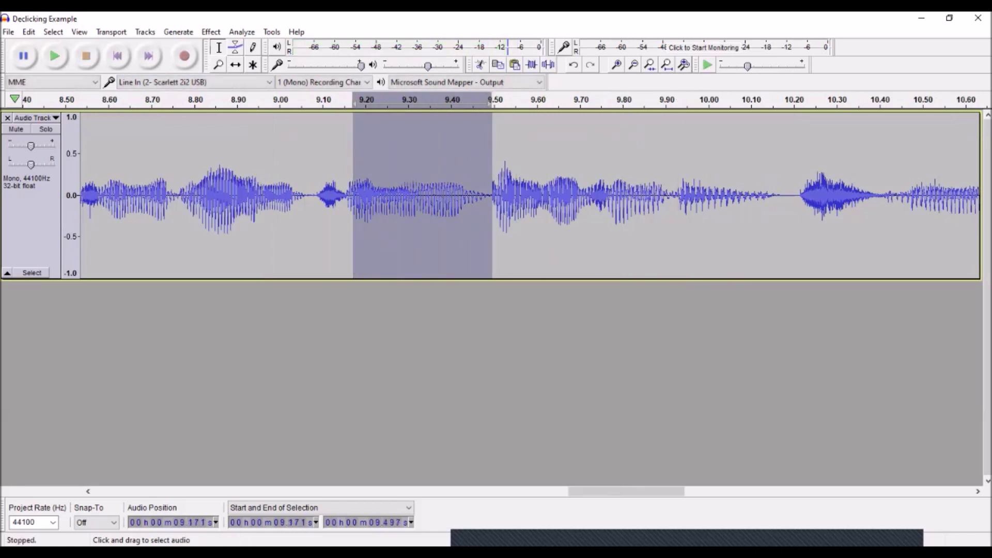
{"action": "left_click", "coordinate": [339, 206]}
{"action": "key", "text": "space"}
{"action": "key", "text": "space"}
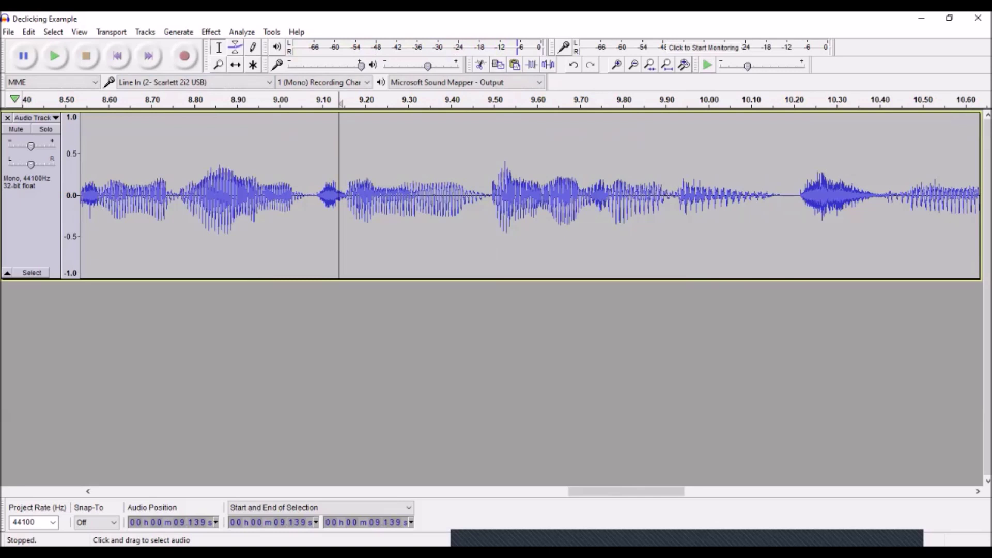
Step: Play the recording from about 8.091 s to listen for remaining clicks
{"action": "key", "text": "F4"}
{"action": "right_click", "coordinate": [280, 206]}
{"action": "right_click", "coordinate": [281, 207]}
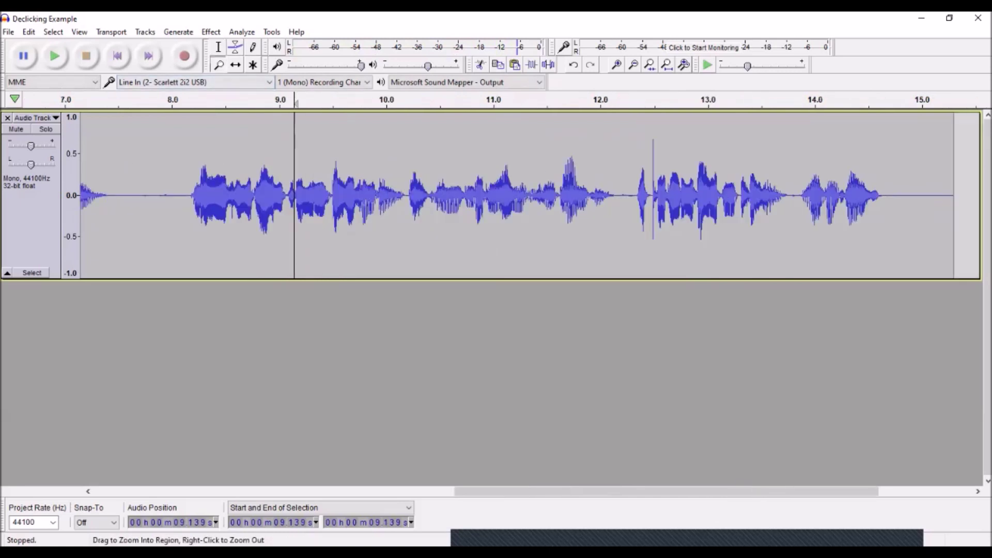
{"action": "left_click", "coordinate": [218, 47]}
{"action": "left_click", "coordinate": [181, 207]}
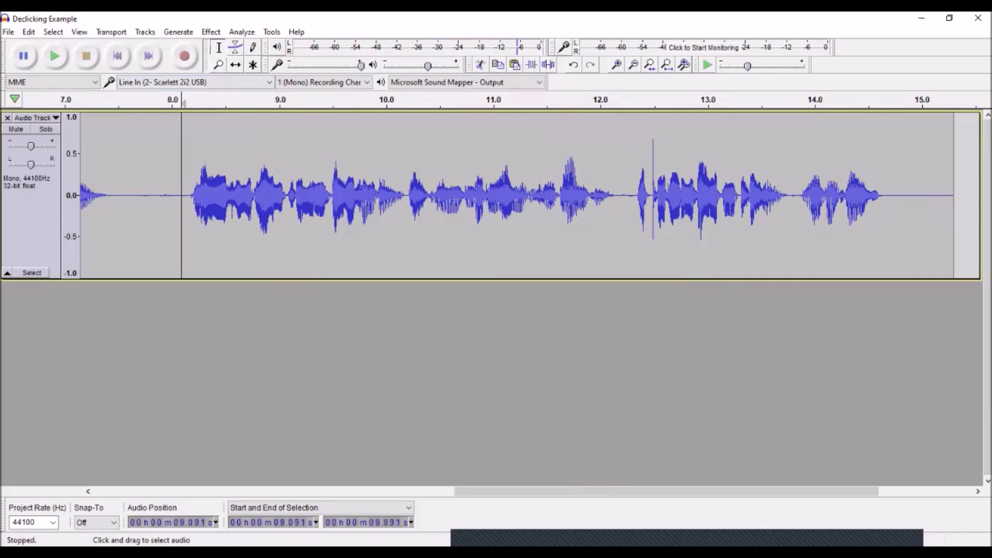
{"action": "key", "text": "space"}
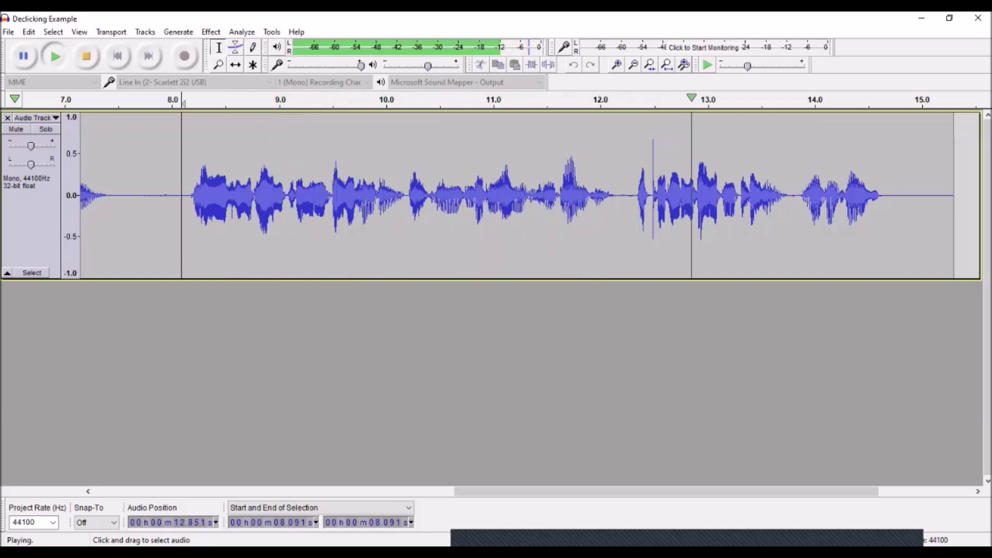
{"action": "key", "text": "space"}
Step: Audition the pause from about 13.762 s to 13.849 s, and extend the selection's start to about 13.623 s and play it
{"action": "left_click_drag", "start_coordinate": [790, 196], "coordinate": [799, 196]}
{"action": "key", "text": "space"}
{"action": "key", "text": "space"}
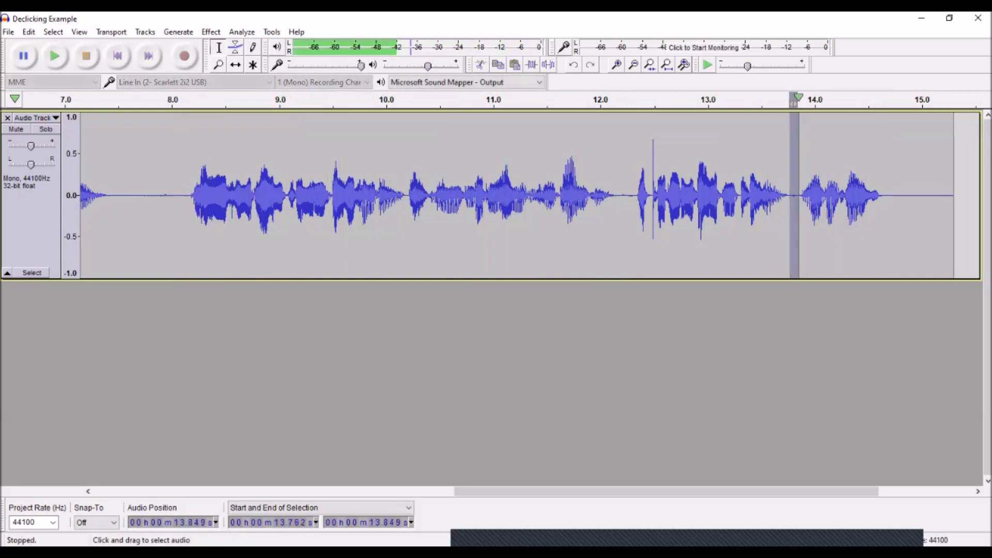
{"action": "left_click_drag", "start_coordinate": [790, 197], "coordinate": [775, 196]}
{"action": "key", "text": "space"}
{"action": "key", "text": "space"}
{"action": "key", "text": "space"}
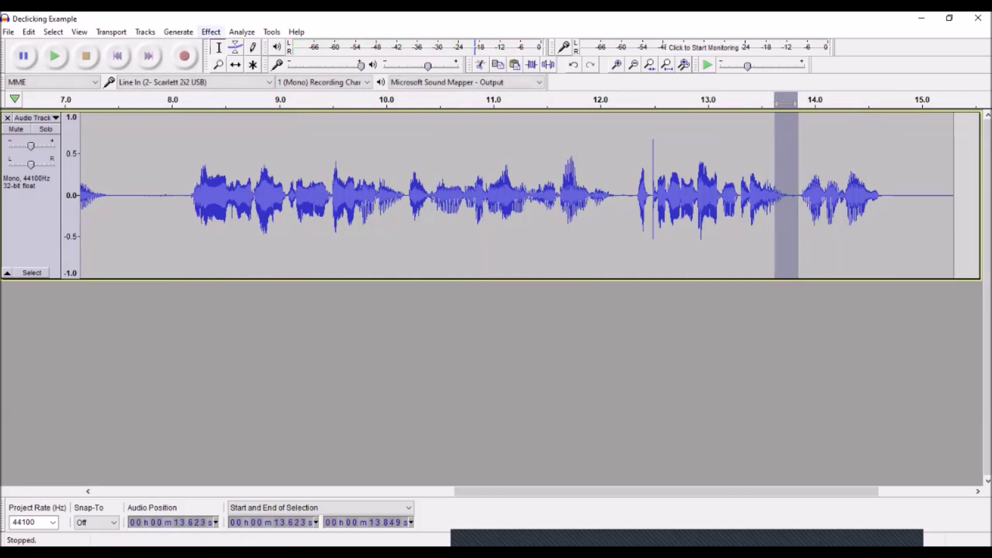
Step: Apply the De-Clicker effect with its current settings to the selection, and play the result from about 13.135 s
{"action": "left_click", "coordinate": [211, 31]}
{"action": "key", "text": "Down"}
{"action": "key", "text": "Down"}
{"action": "key", "text": "Down"}
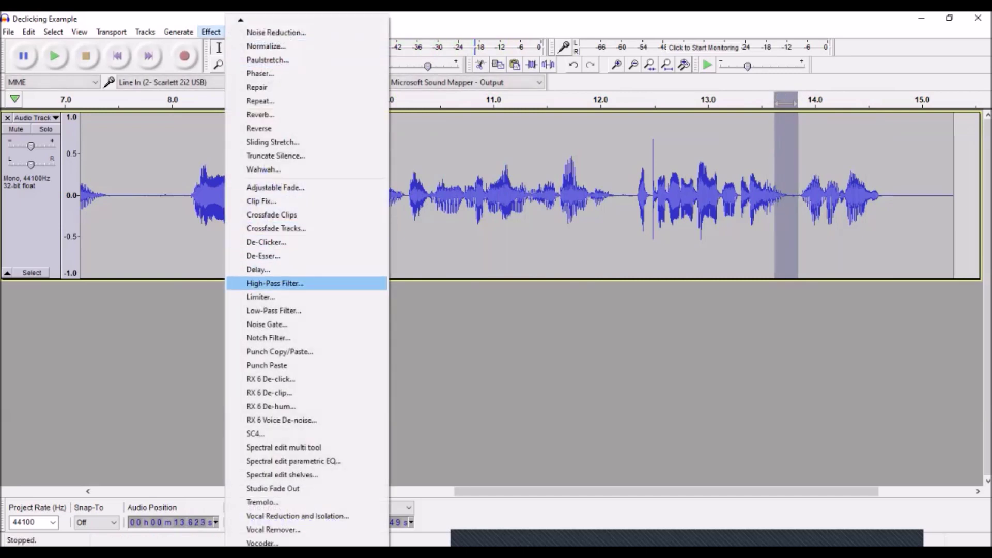
{"action": "key", "text": "Down"}
{"action": "key", "text": "Up"}
{"action": "key", "text": "Up"}
{"action": "key", "text": "Up"}
{"action": "key", "text": "Up"}
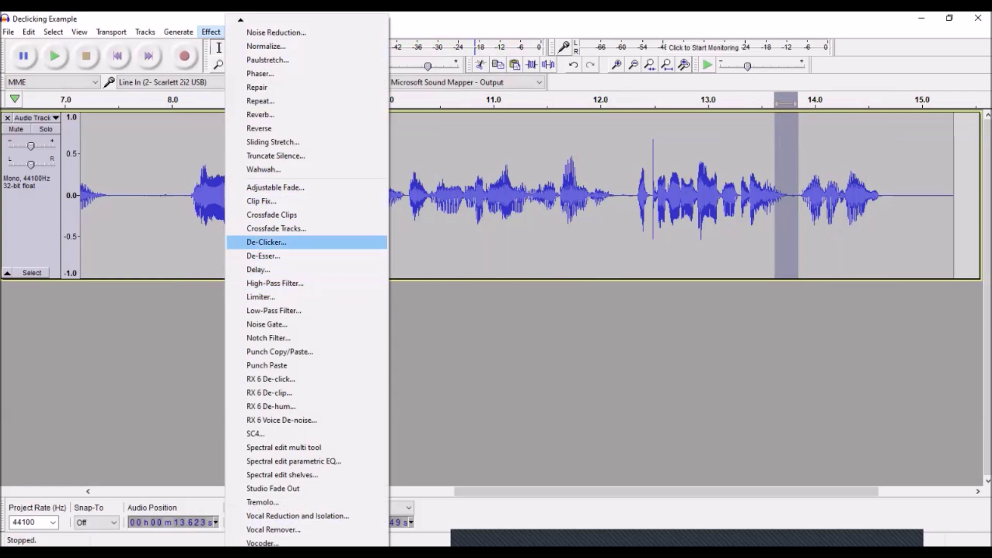
{"action": "key", "text": "Return"}
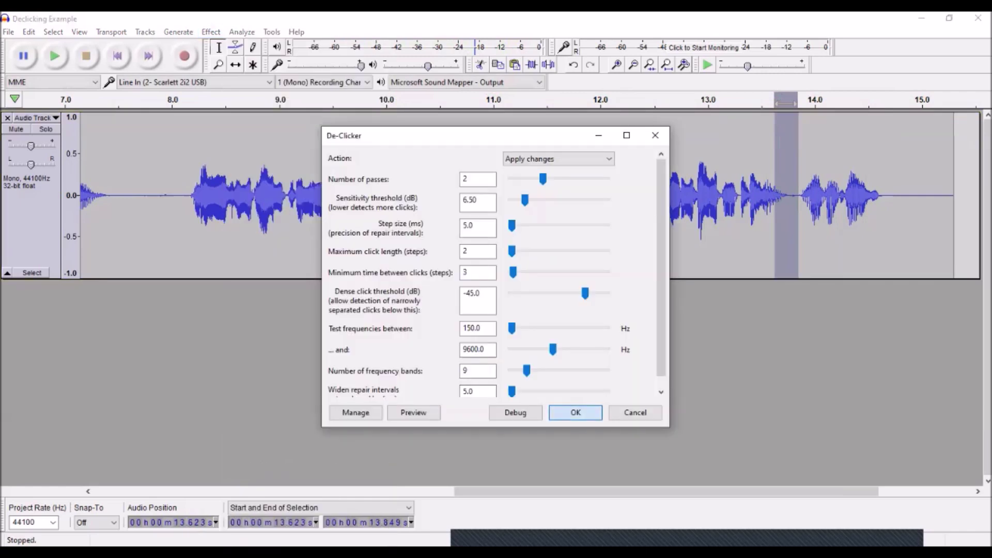
{"action": "key", "text": "space"}
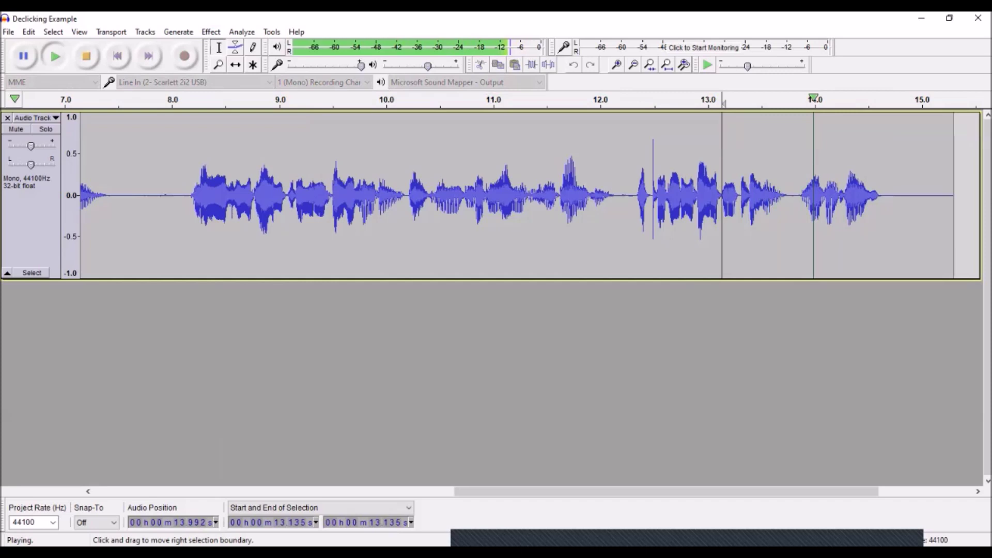
{"action": "key", "text": "space"}
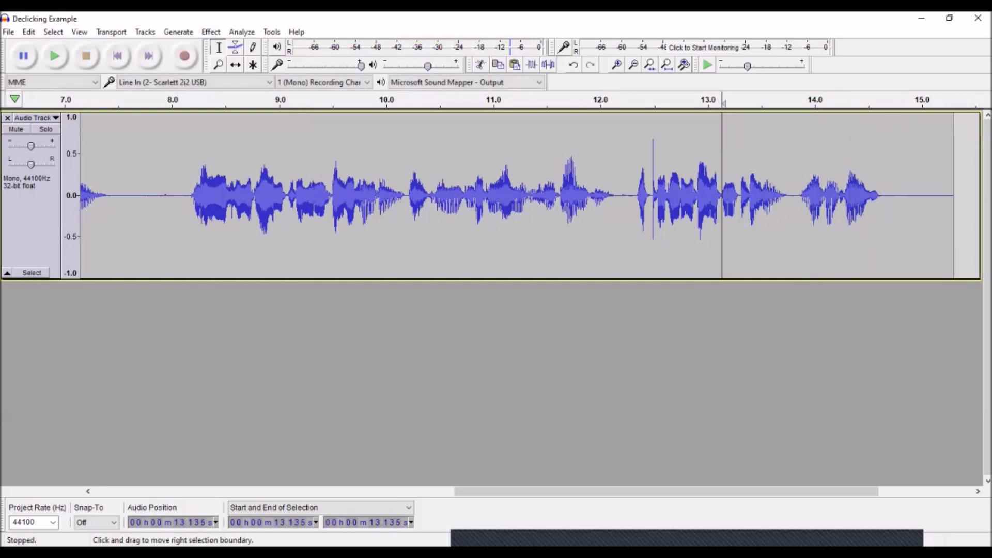